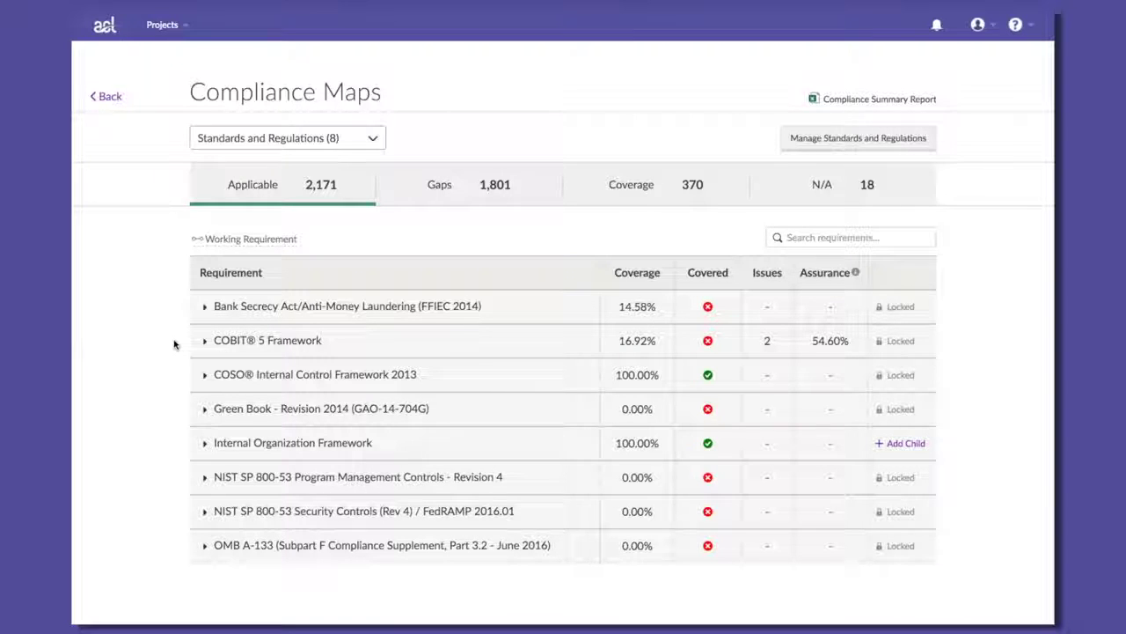
- View the list of managed standards and regulations and return to the compliance maps overview
{"action": "left_click", "coordinate": [902, 142]}
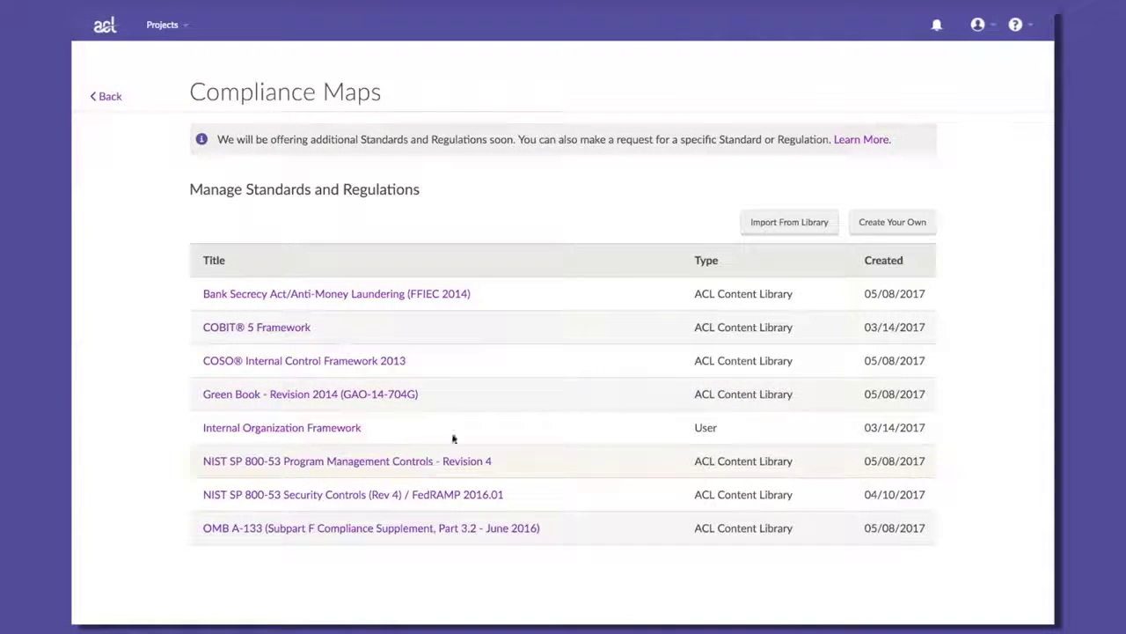
{"action": "left_click", "coordinate": [104, 96]}
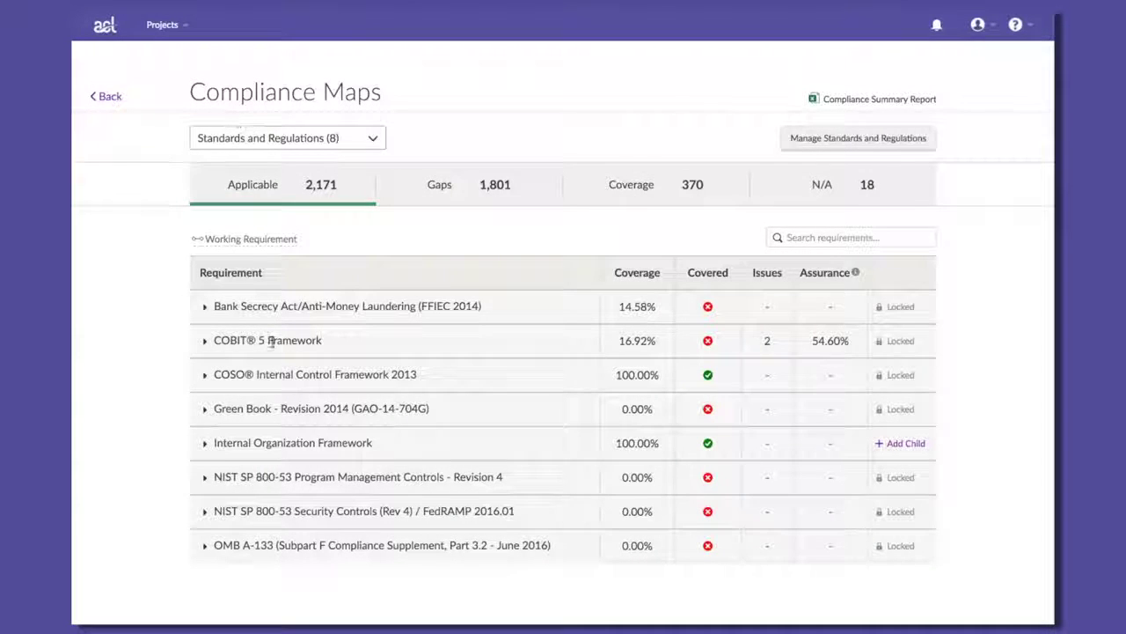
- Mark requirement APO04 Manage innovation, under the COBIT 5 Framework's APO section, as not applicable
{"action": "left_click", "coordinate": [204, 340]}
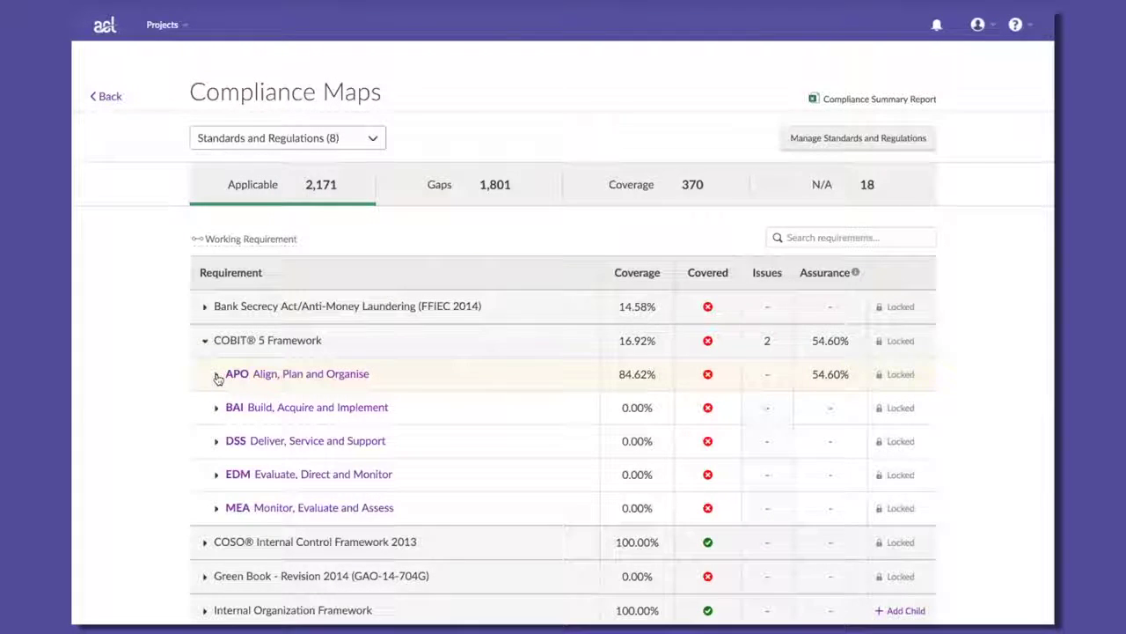
{"action": "left_click", "coordinate": [217, 375]}
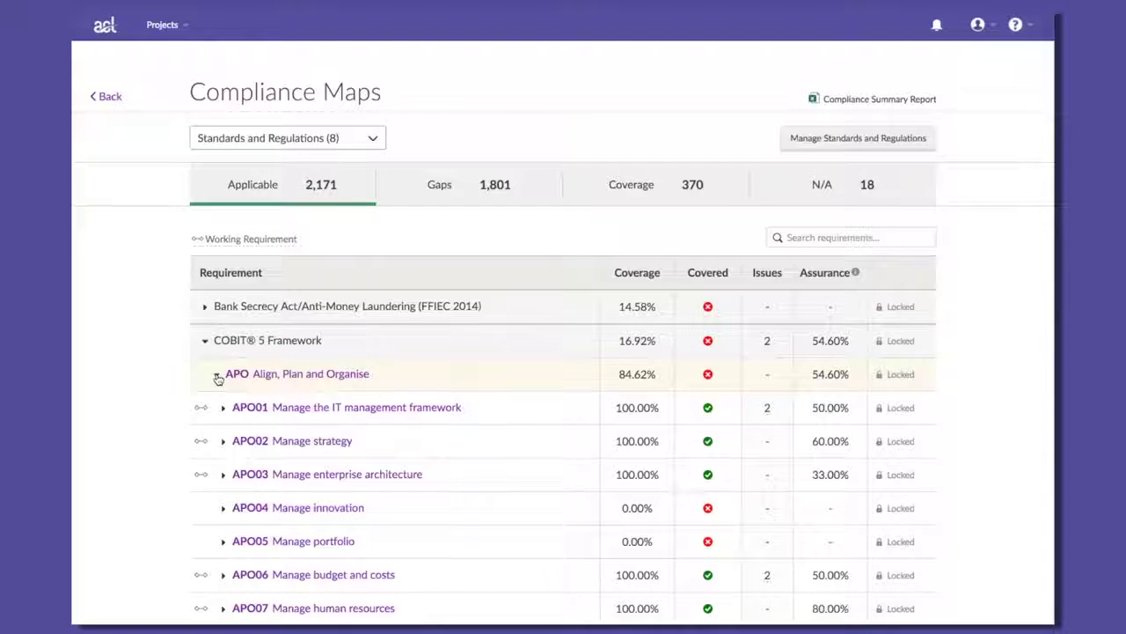
{"action": "left_click", "coordinate": [404, 516]}
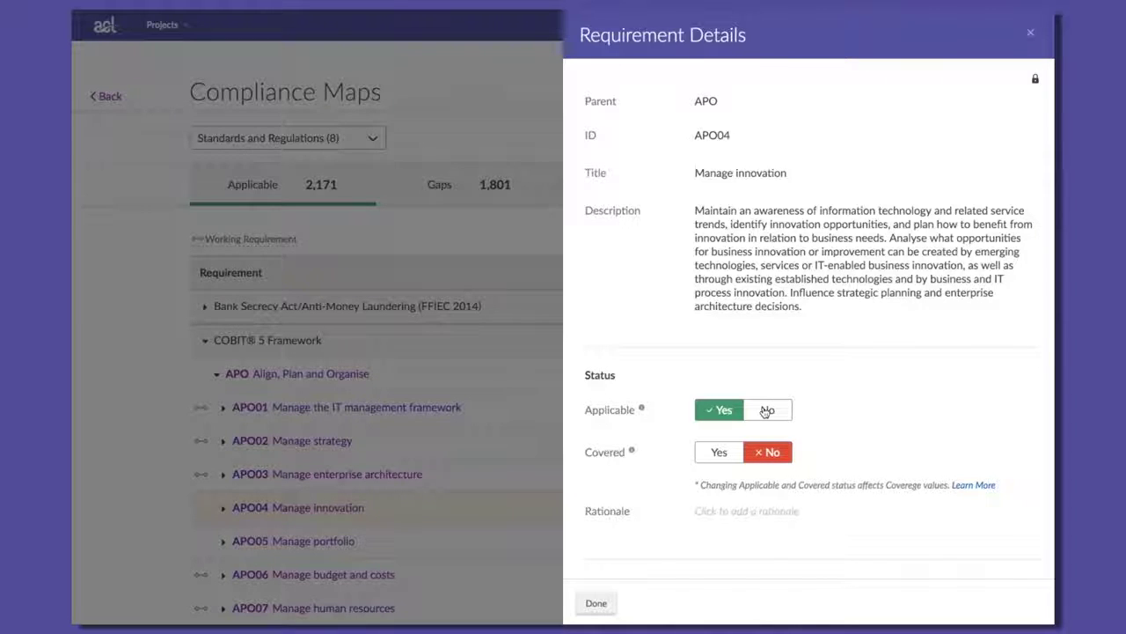
{"action": "left_click", "coordinate": [766, 410]}
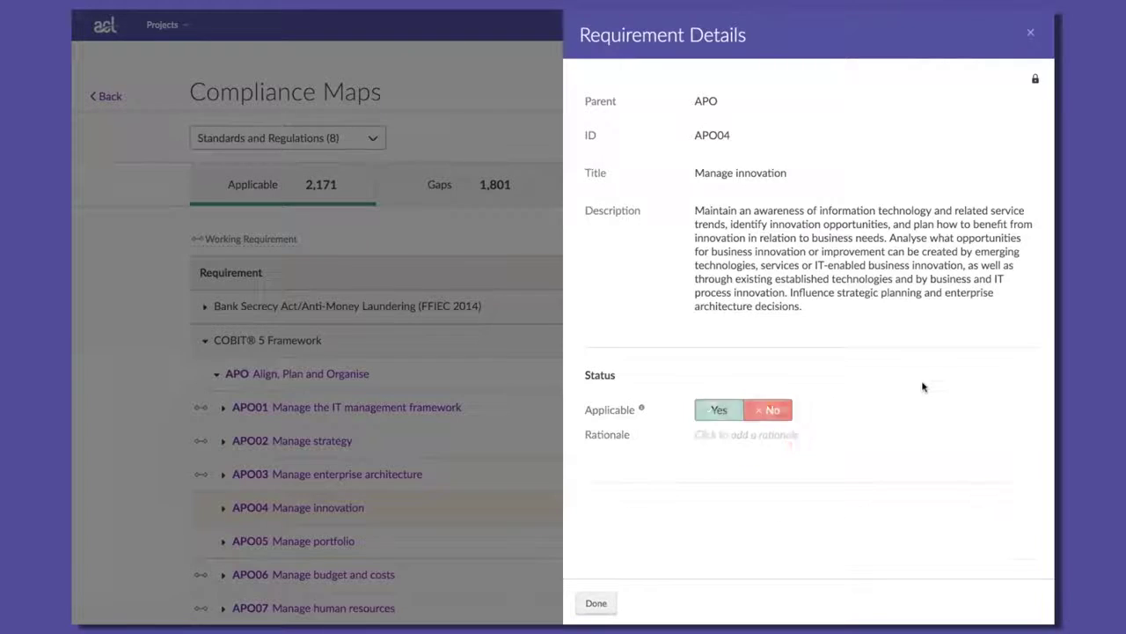
- Save the rationale "Company ABC uses a third party for its IT activities" for APO04 and close its details
{"action": "left_click", "coordinate": [754, 434]}
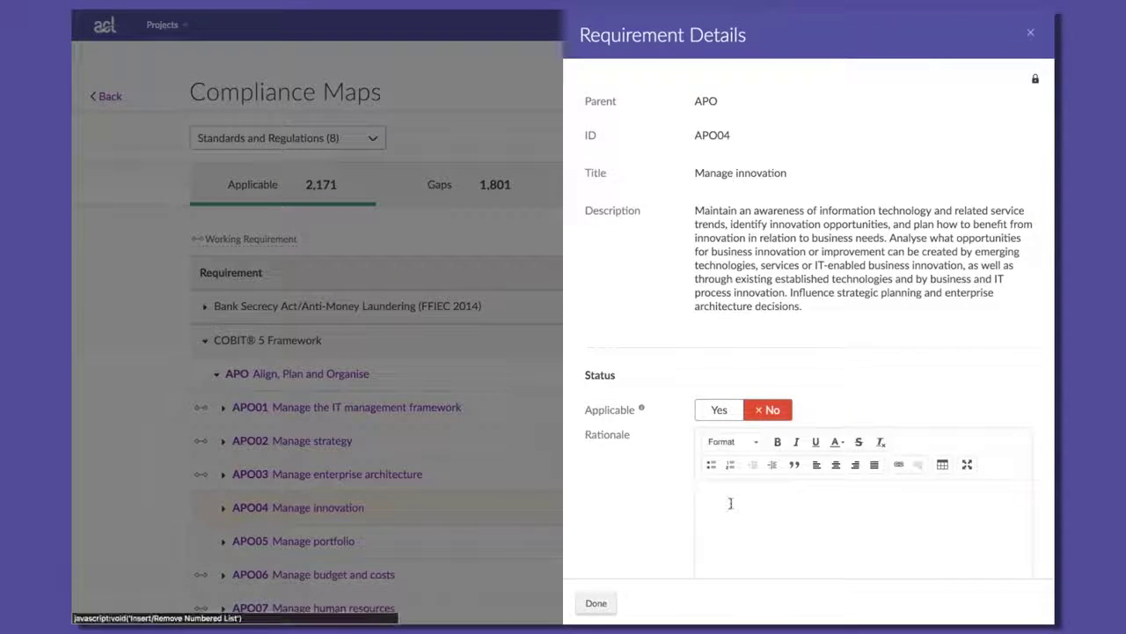
{"action": "scroll", "coordinate": [731, 500], "scroll_direction": "down", "scroll_amount": 1}
{"action": "scroll", "coordinate": [736, 463], "scroll_direction": "down", "scroll_amount": 1}
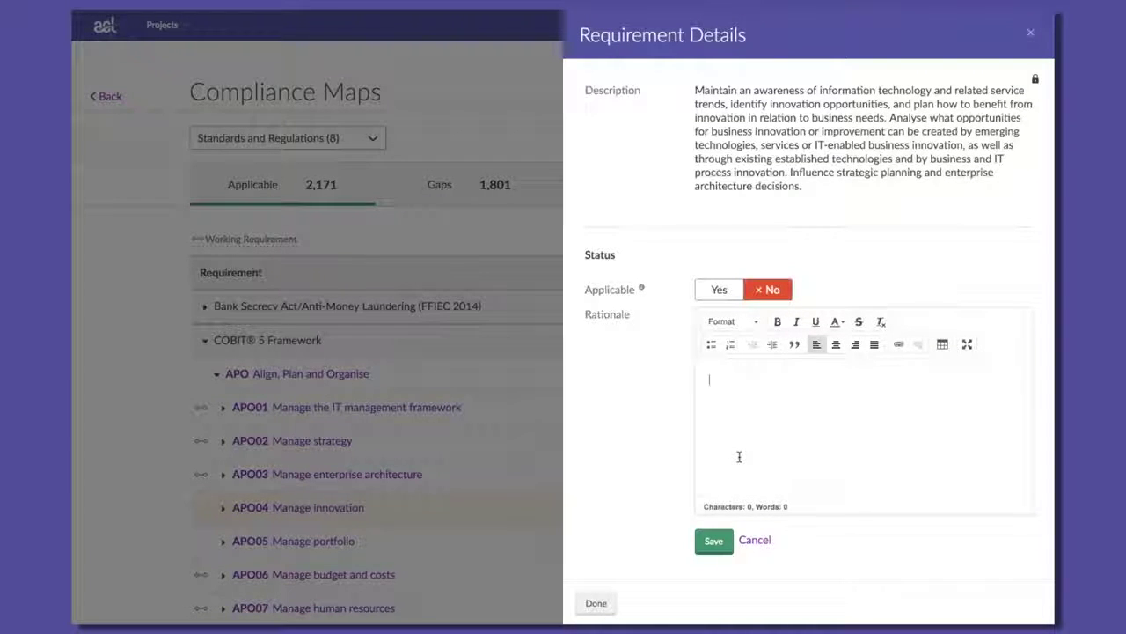
{"action": "type", "text": "Company ABC"}
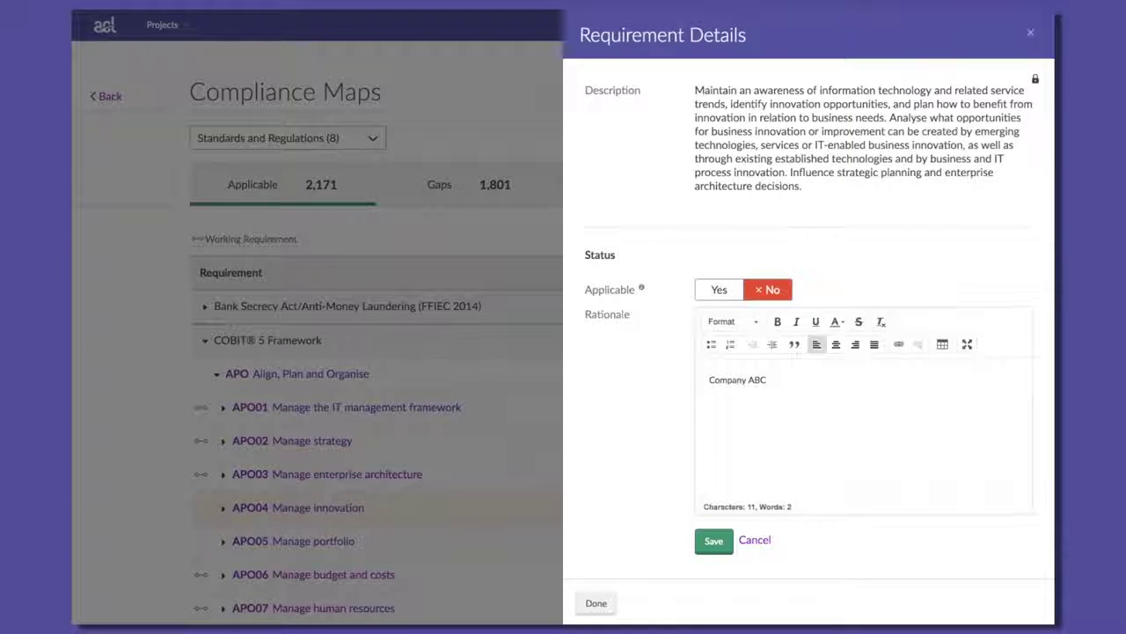
{"action": "type", "text": " uses a th"}
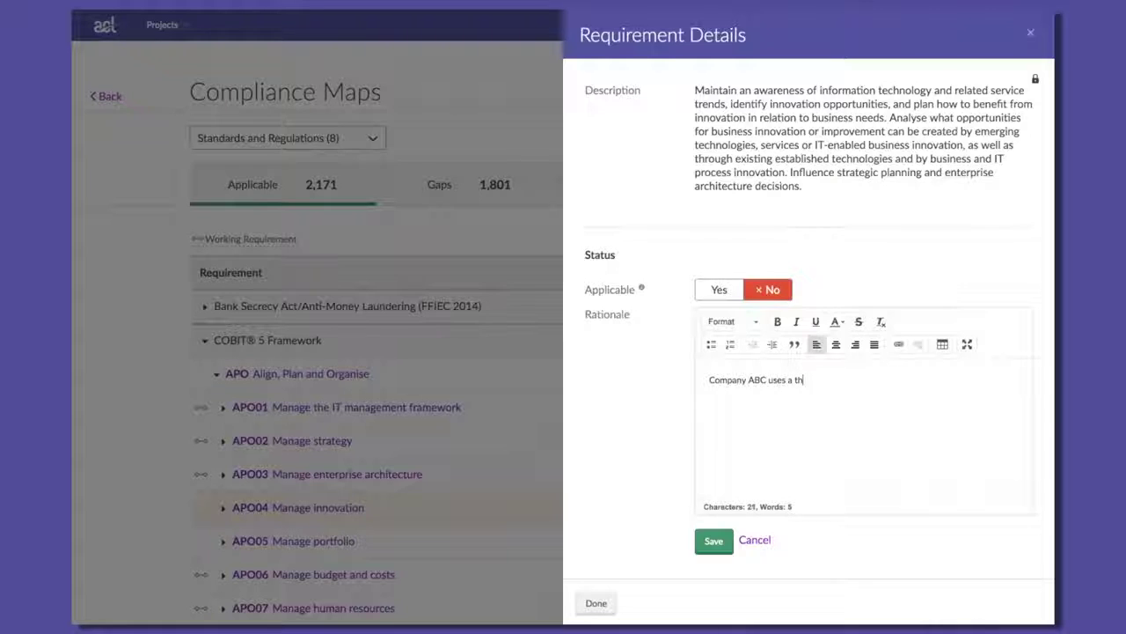
{"action": "type", "text": "ird party for its IT activities"}
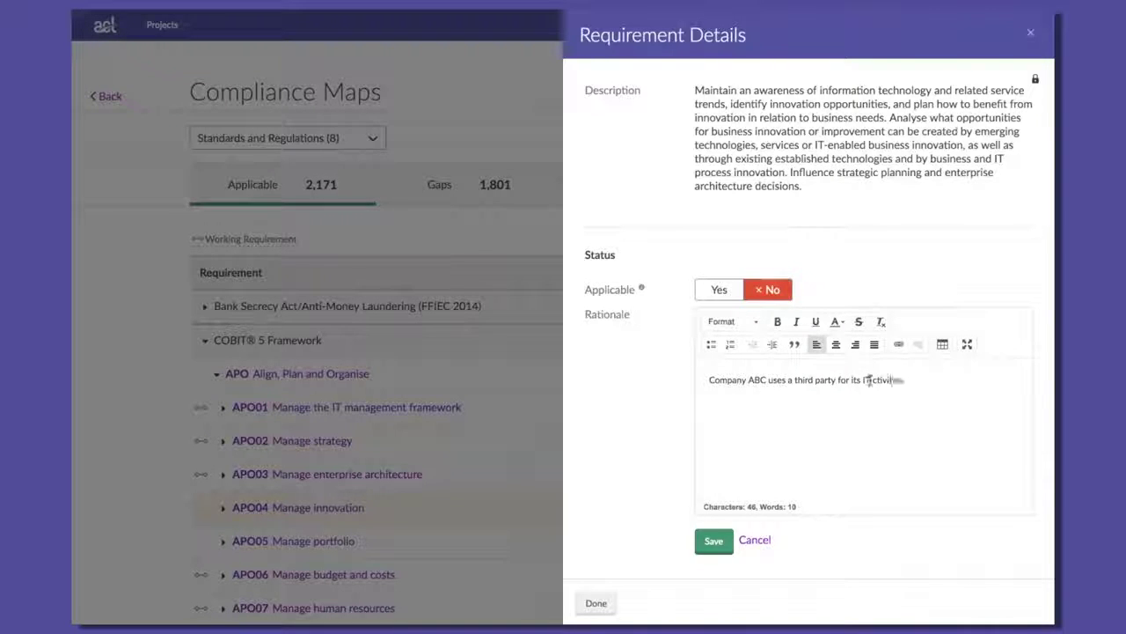
{"action": "left_click", "coordinate": [872, 379]}
{"action": "type", "text": "a"}
{"action": "left_click", "coordinate": [713, 539]}
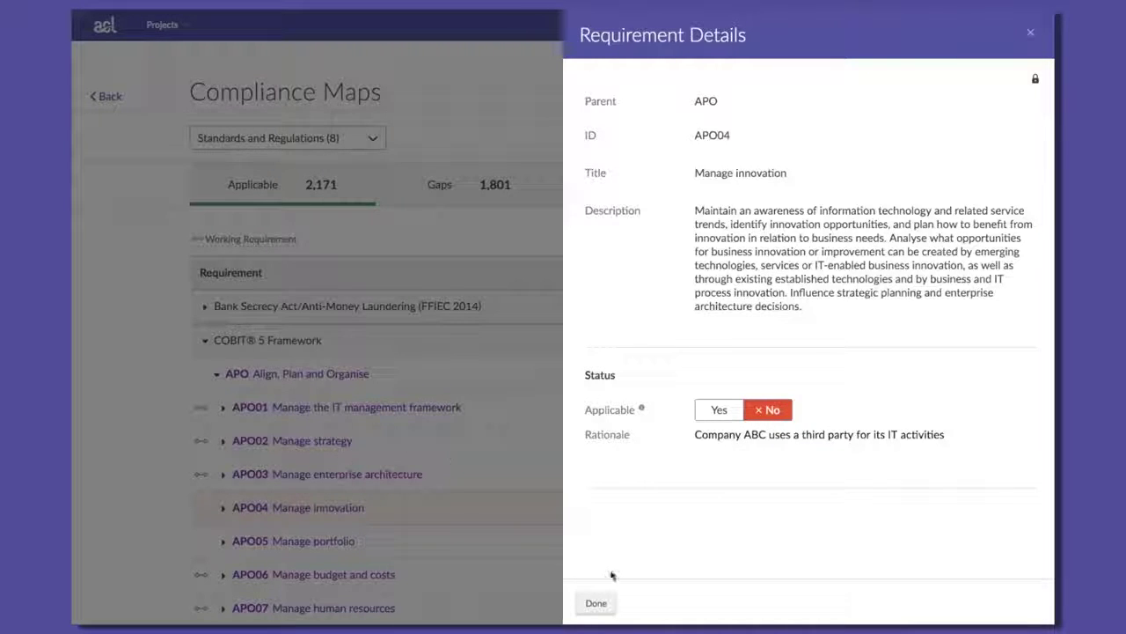
{"action": "left_click", "coordinate": [596, 603]}
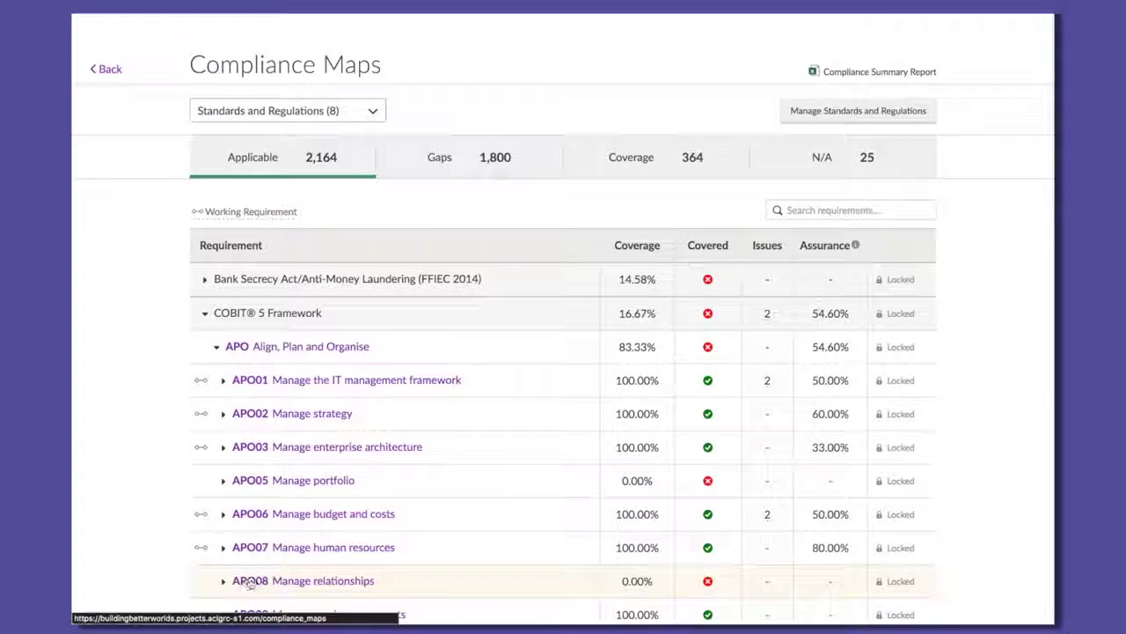
- Open the details of requirement APO08 Manage relationships and set its Covered status to Yes
{"action": "scroll", "coordinate": [264, 563], "scroll_direction": "down", "scroll_amount": 1}
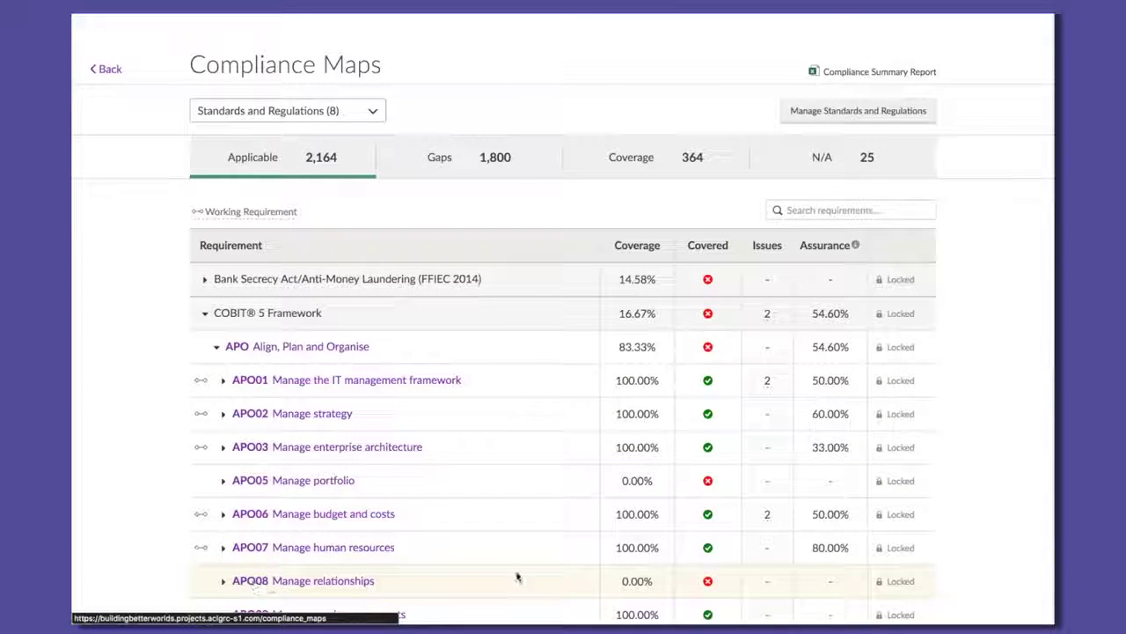
{"action": "left_click", "coordinate": [257, 582]}
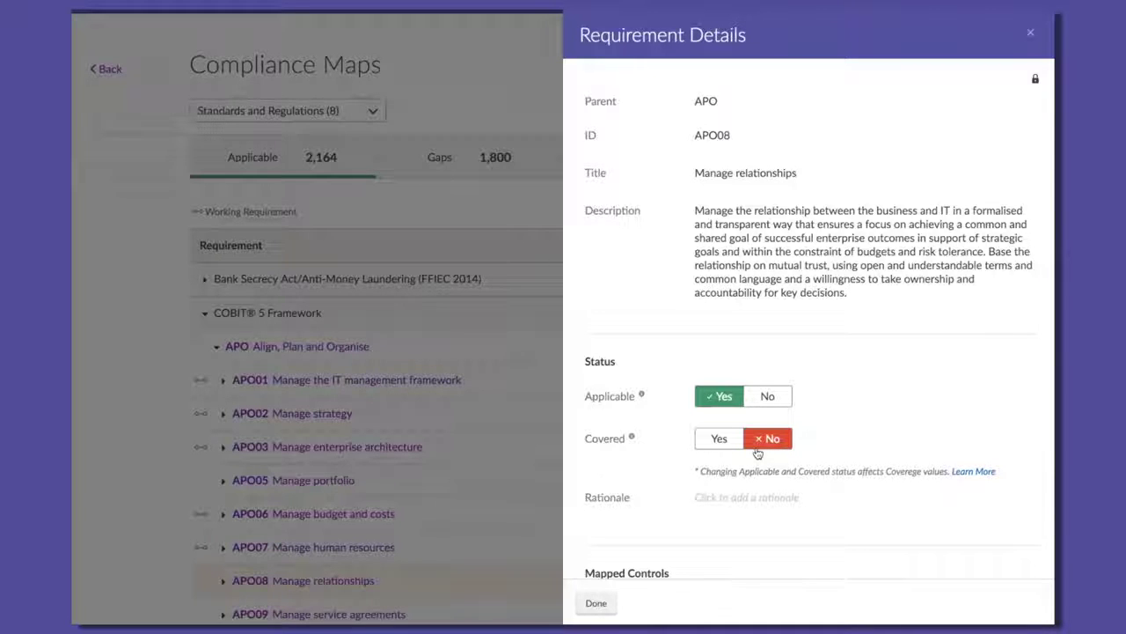
{"action": "left_click", "coordinate": [709, 440]}
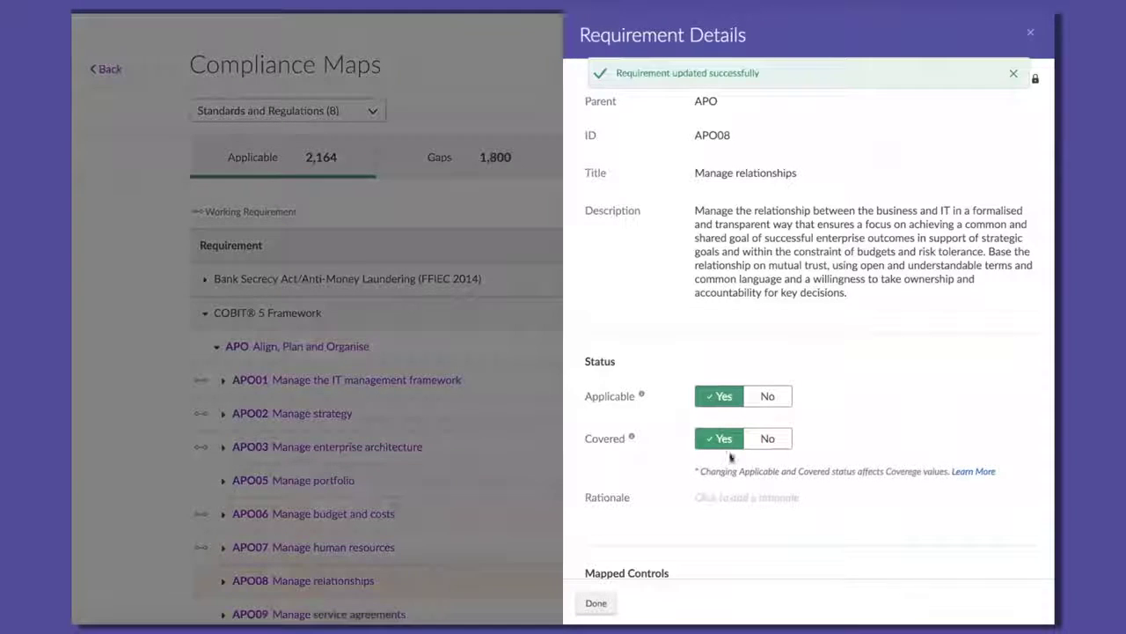
- Save the rationale "My rationalize" for APO08 and close the requirement's details
{"action": "left_click", "coordinate": [737, 498]}
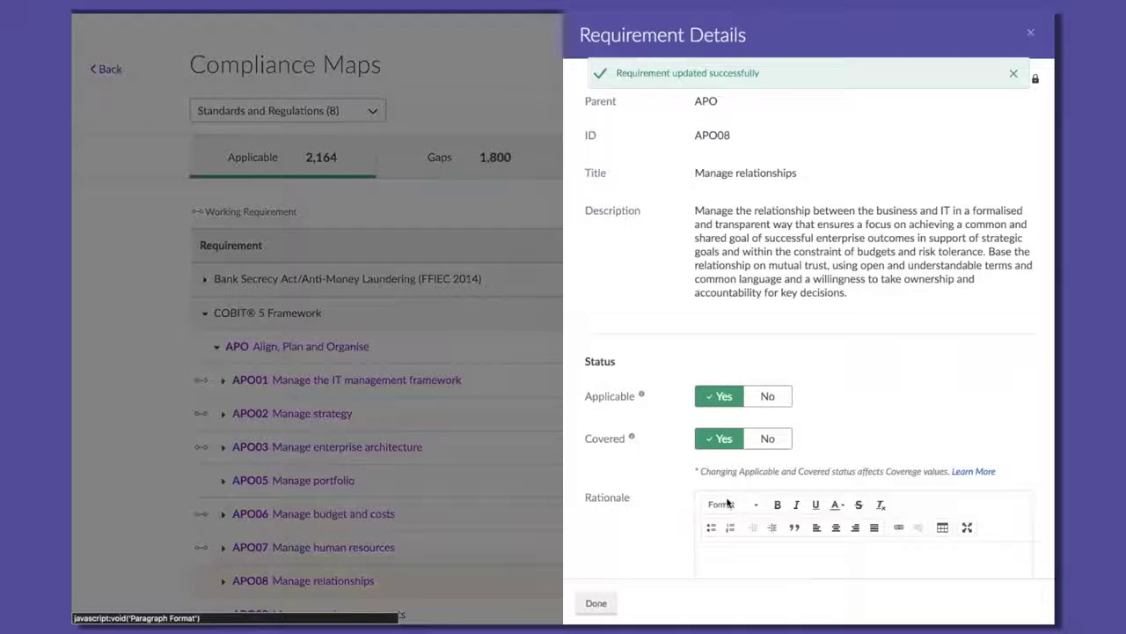
{"action": "left_click", "coordinate": [741, 563]}
{"action": "type", "text": "My rationalize"}
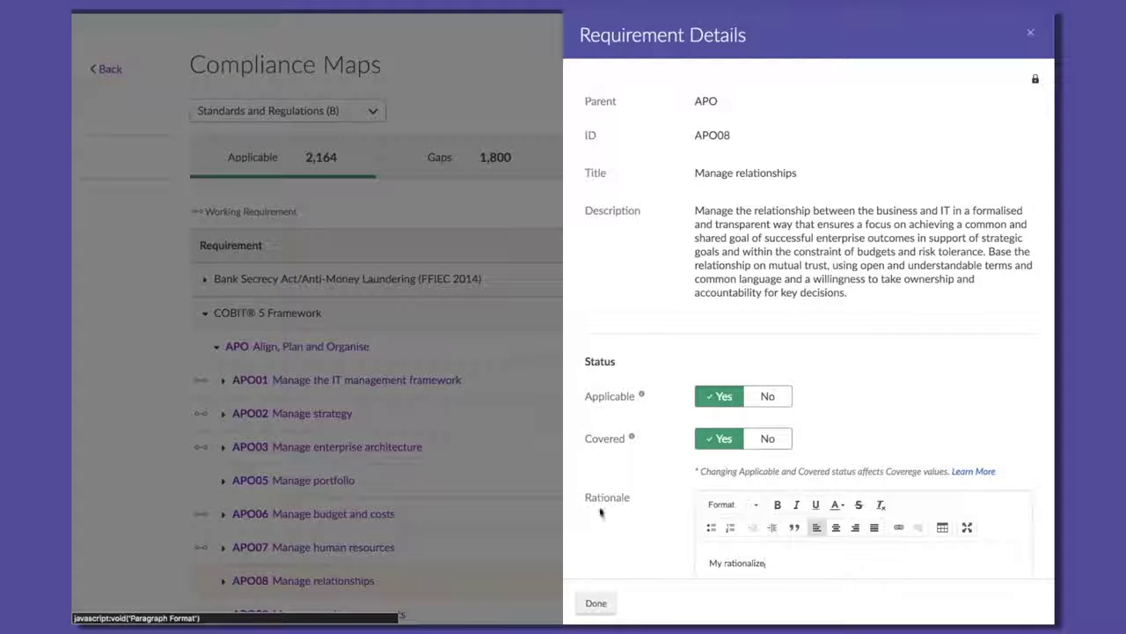
{"action": "scroll", "coordinate": [611, 498], "scroll_direction": "down", "scroll_amount": 4}
{"action": "left_click", "coordinate": [714, 407]}
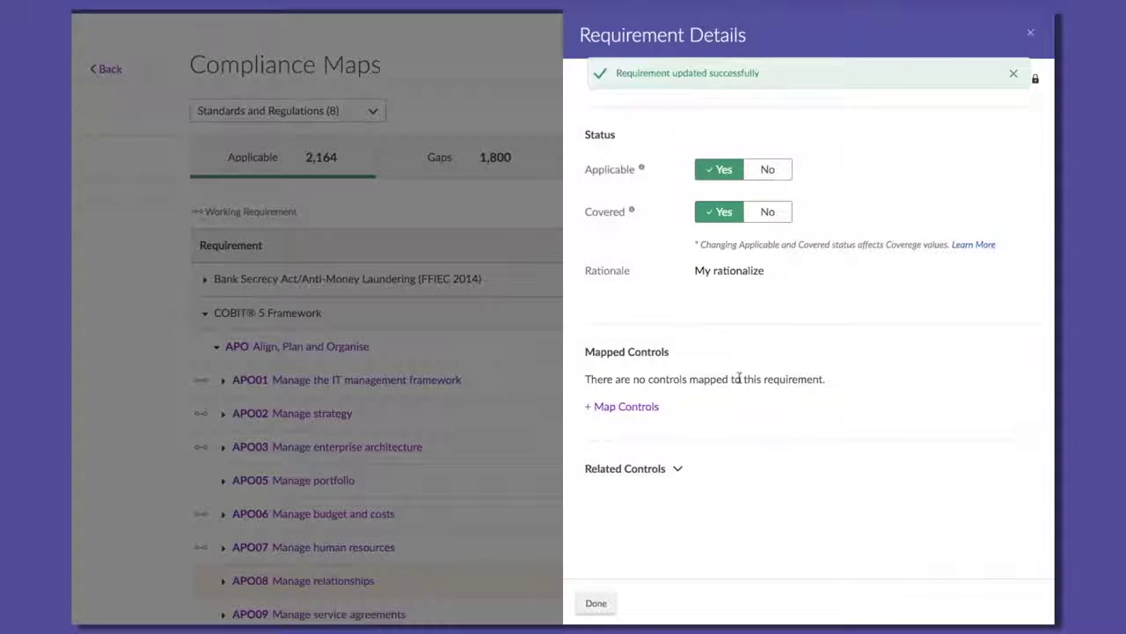
{"action": "scroll", "coordinate": [739, 377], "scroll_direction": "up", "scroll_amount": 2}
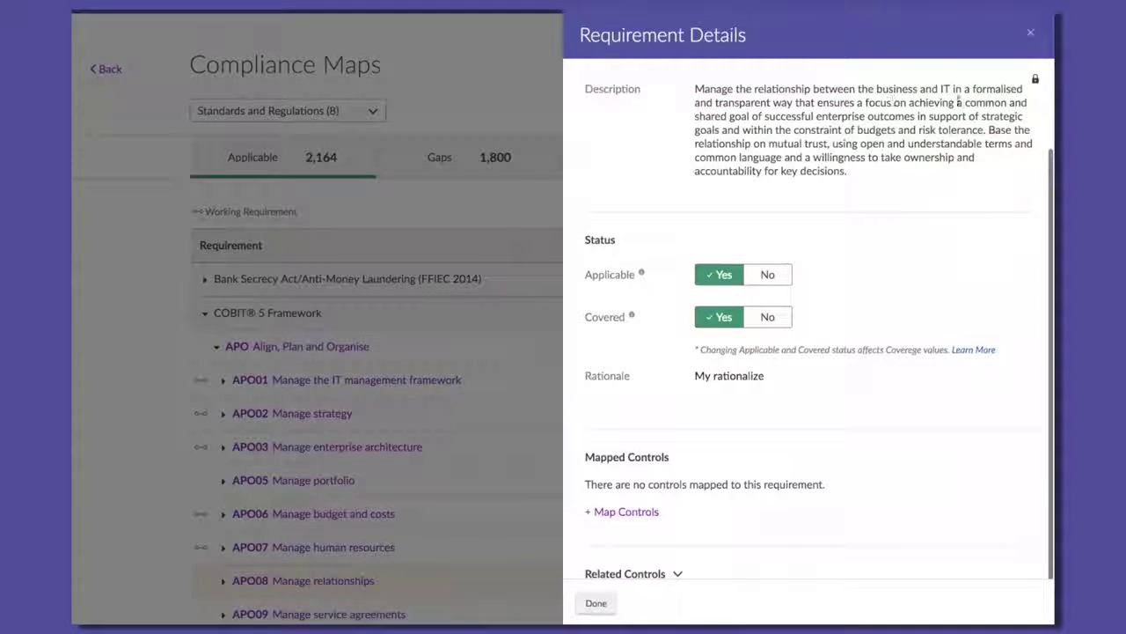
{"action": "scroll", "coordinate": [599, 493], "scroll_direction": "up", "scroll_amount": 2}
{"action": "left_click", "coordinate": [595, 603]}
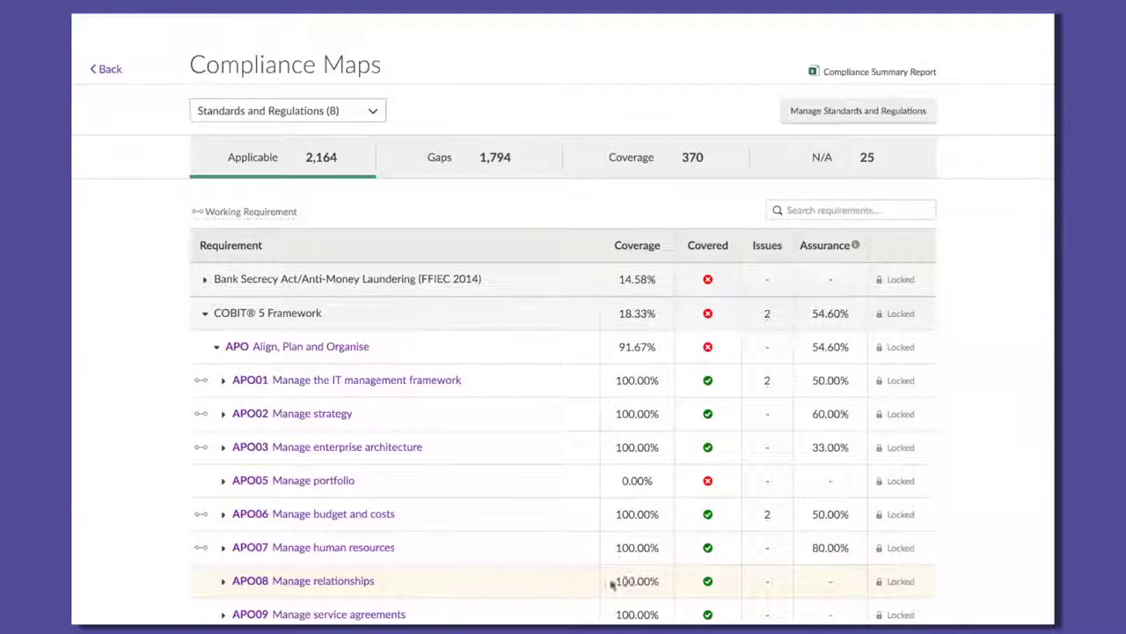
- Reopen the APO08 Manage relationships details to review the status and rationale, and close them again
{"action": "scroll", "coordinate": [583, 566], "scroll_direction": "down", "scroll_amount": 2}
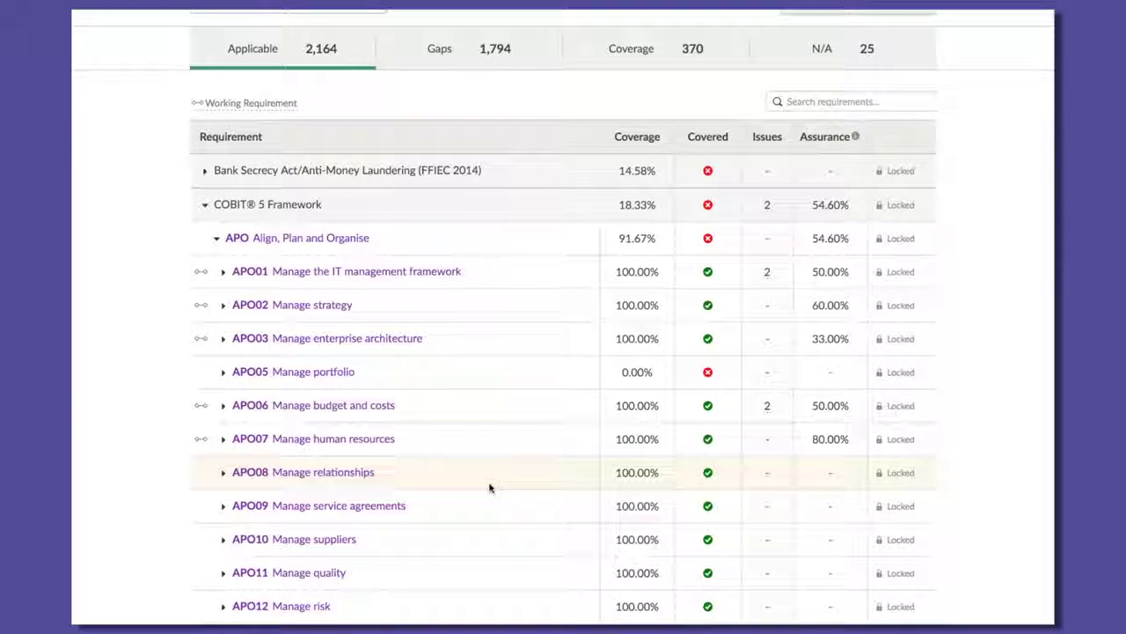
{"action": "left_click", "coordinate": [313, 473]}
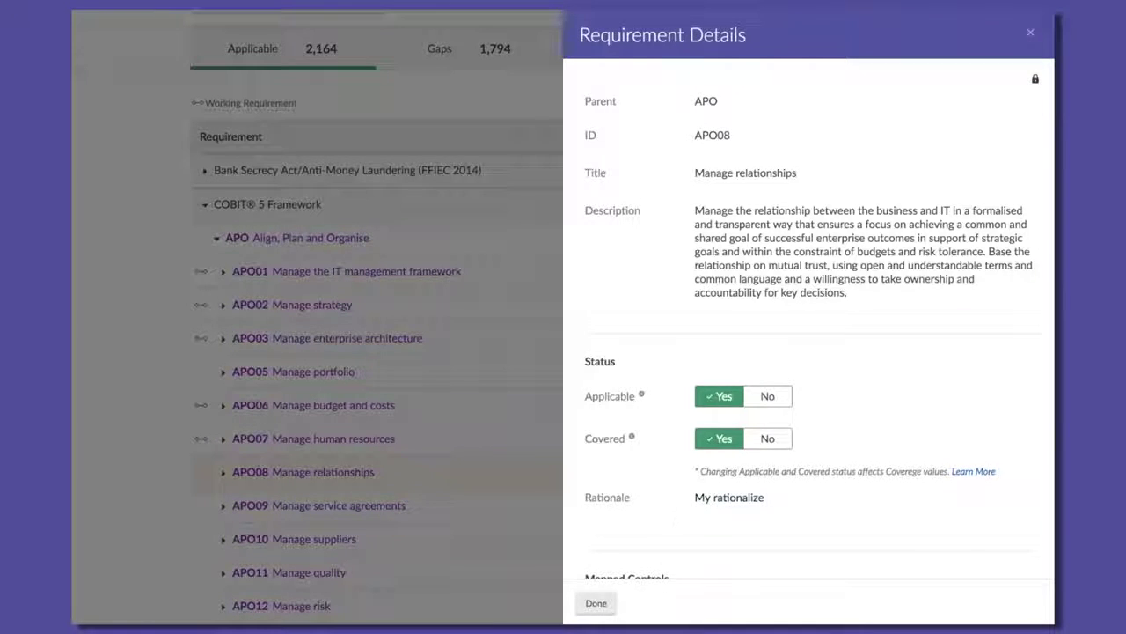
{"action": "left_click", "coordinate": [596, 603]}
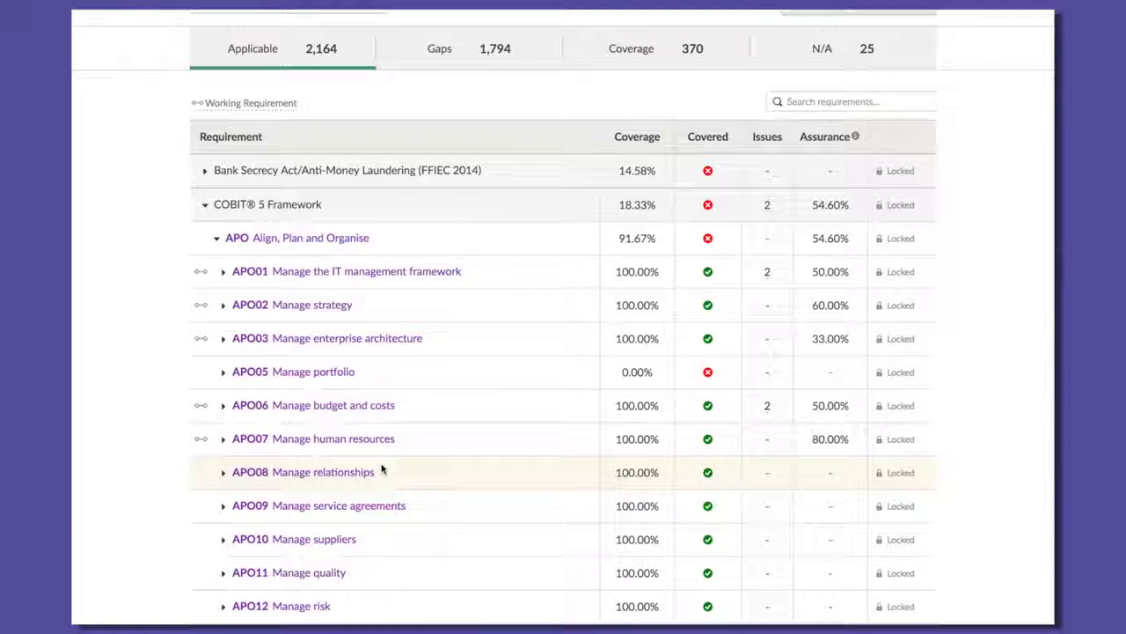
{"action": "scroll", "coordinate": [382, 469], "scroll_direction": "up", "scroll_amount": 3}
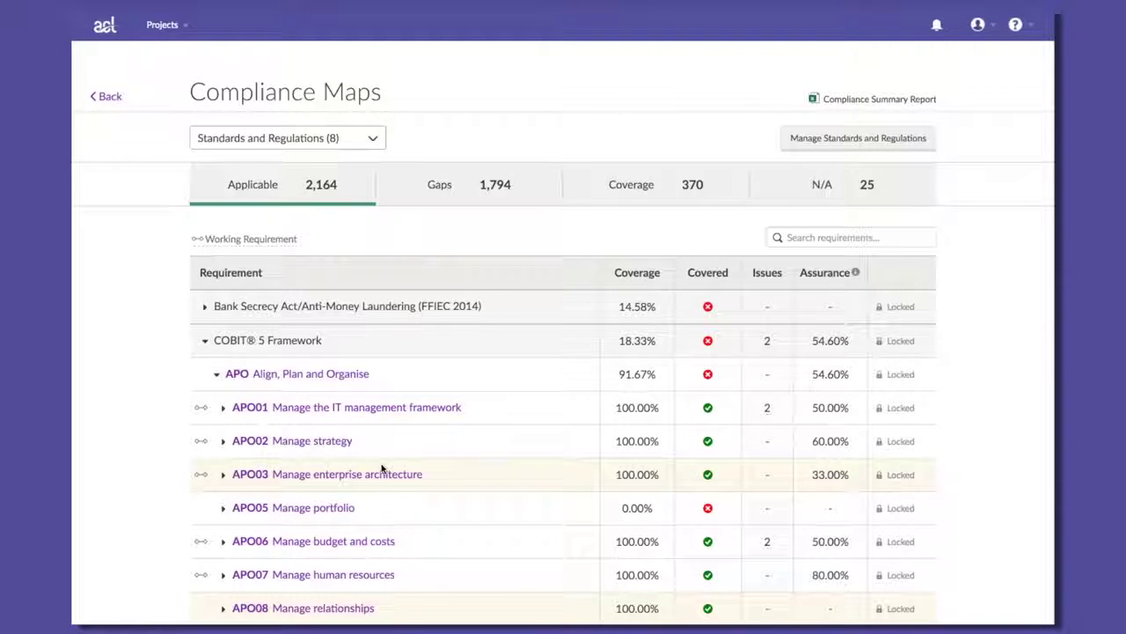
- Map the WY Framework's Site Security control 002, for Security Card scanning terminals, to requirement APO13 Manage security
{"action": "scroll", "coordinate": [414, 479], "scroll_direction": "down", "scroll_amount": 1}
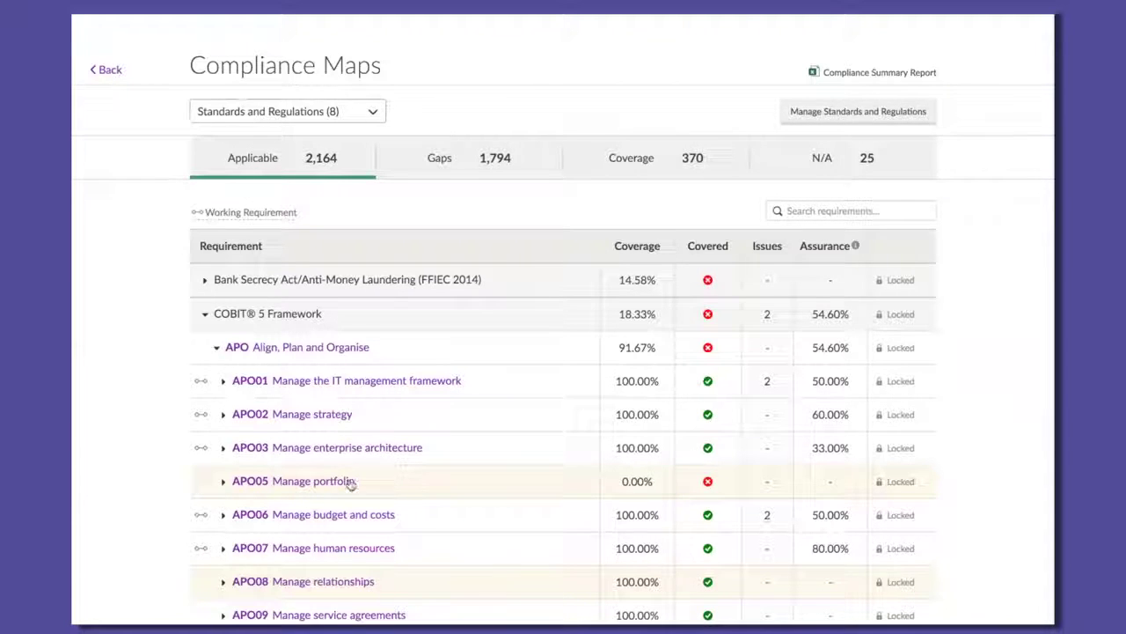
{"action": "scroll", "coordinate": [412, 483], "scroll_direction": "down", "scroll_amount": 2}
{"action": "scroll", "coordinate": [412, 483], "scroll_direction": "down", "scroll_amount": 2}
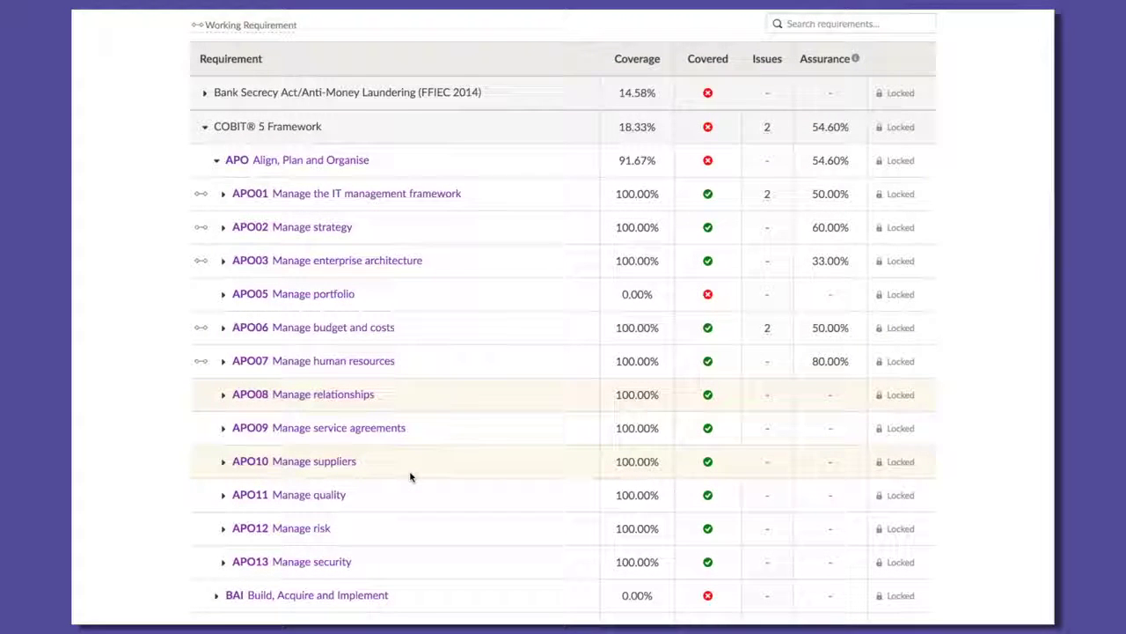
{"action": "left_click", "coordinate": [280, 565]}
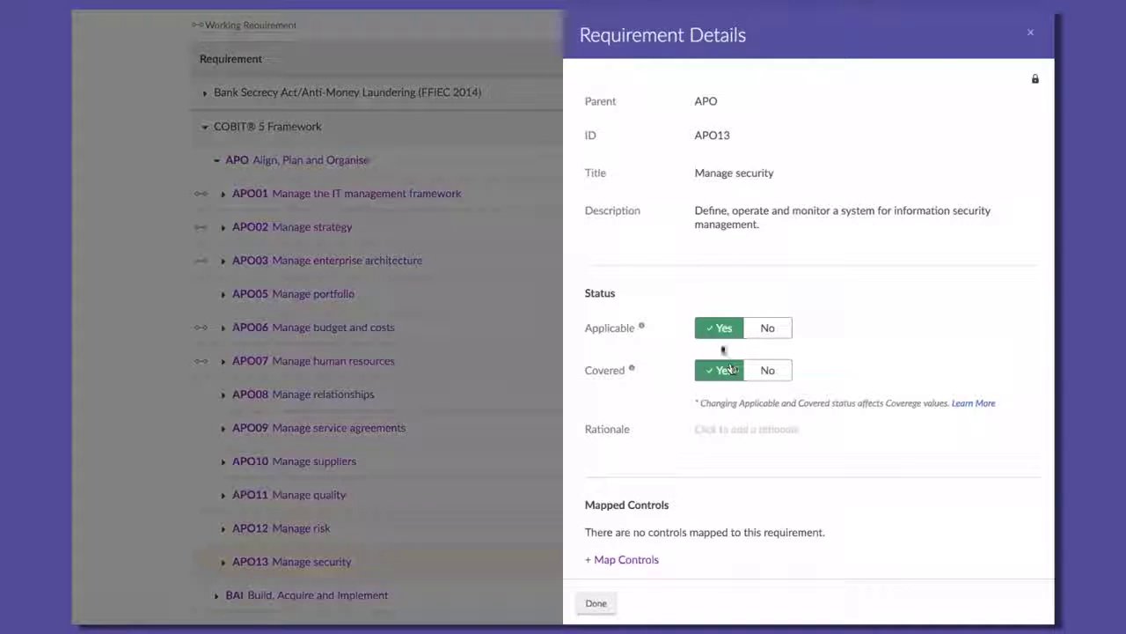
{"action": "scroll", "coordinate": [842, 334], "scroll_direction": "down", "scroll_amount": 3}
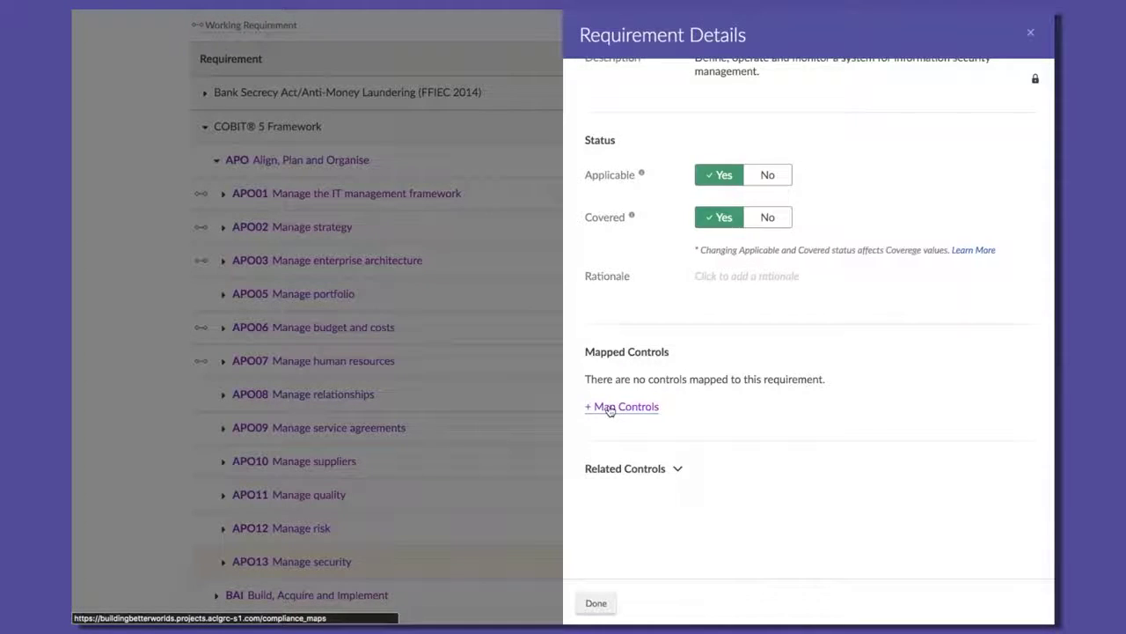
{"action": "left_click", "coordinate": [609, 408]}
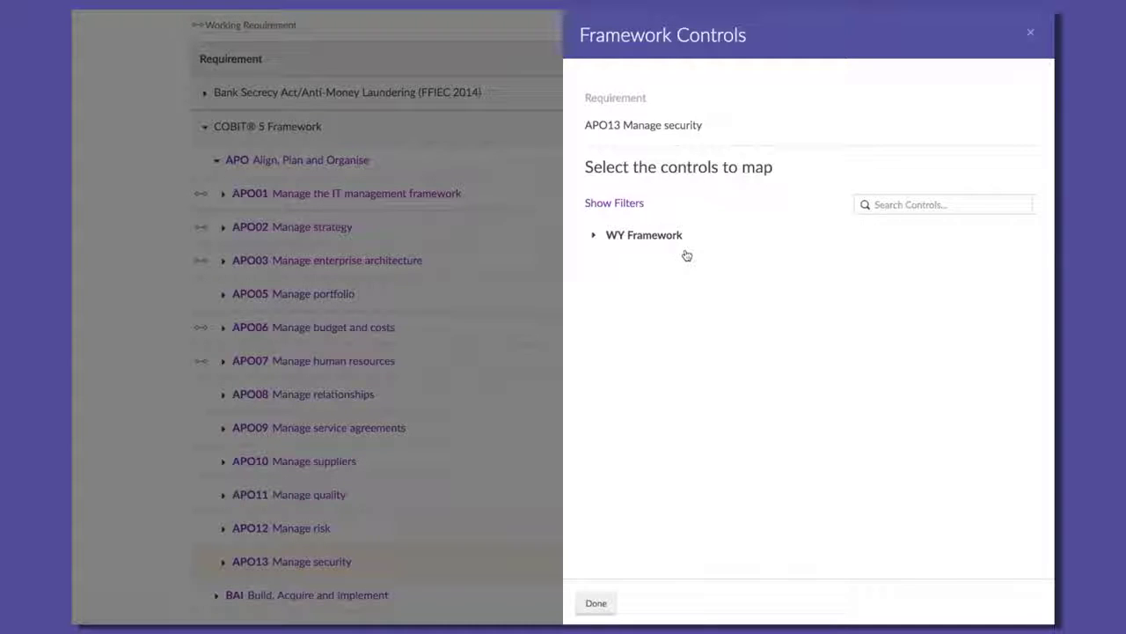
{"action": "left_click", "coordinate": [595, 236]}
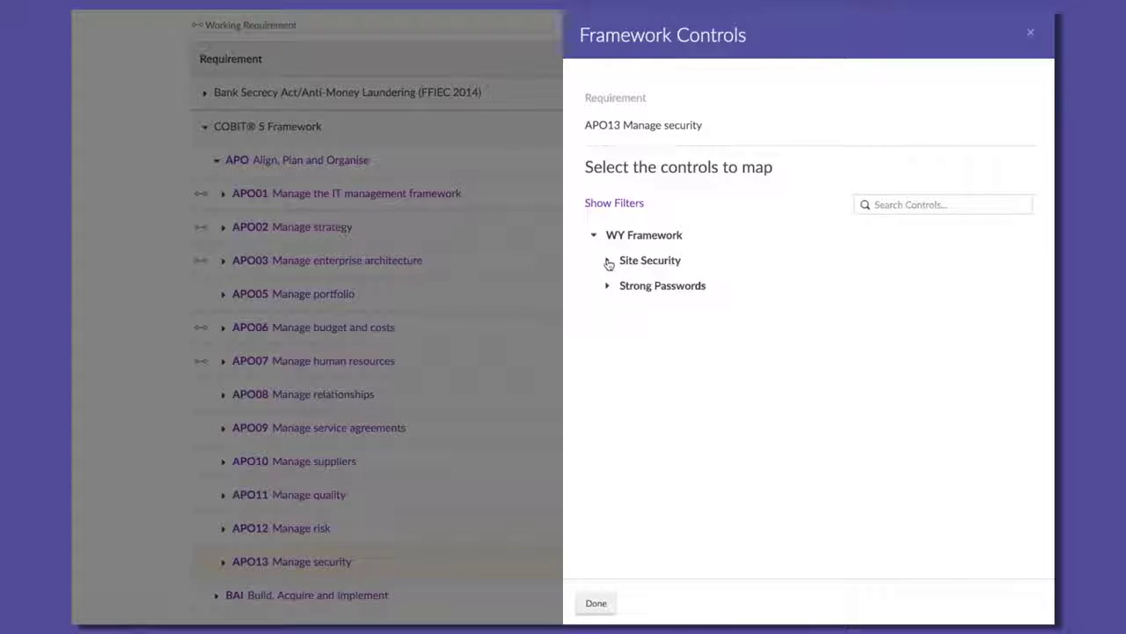
{"action": "left_click", "coordinate": [607, 261]}
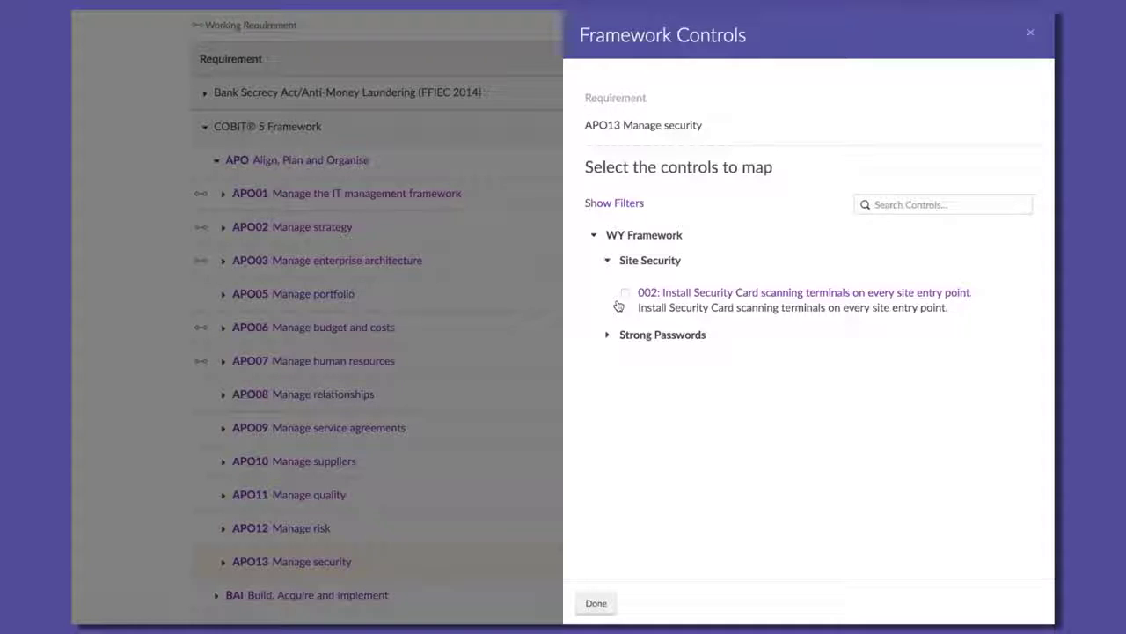
{"action": "left_click", "coordinate": [625, 292]}
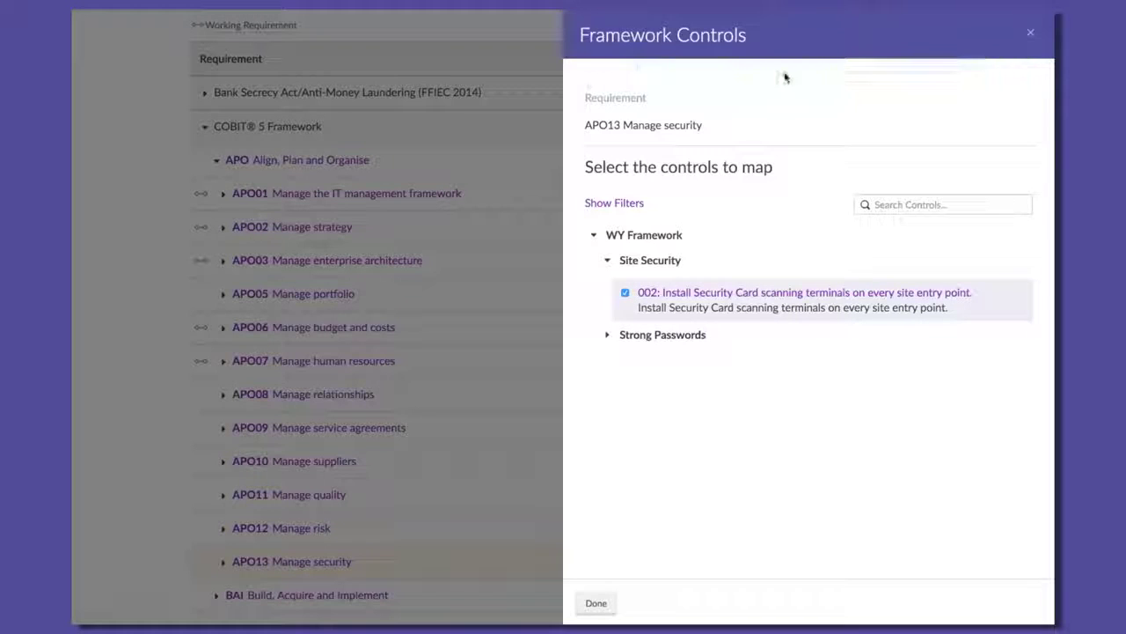
{"action": "left_click", "coordinate": [596, 603]}
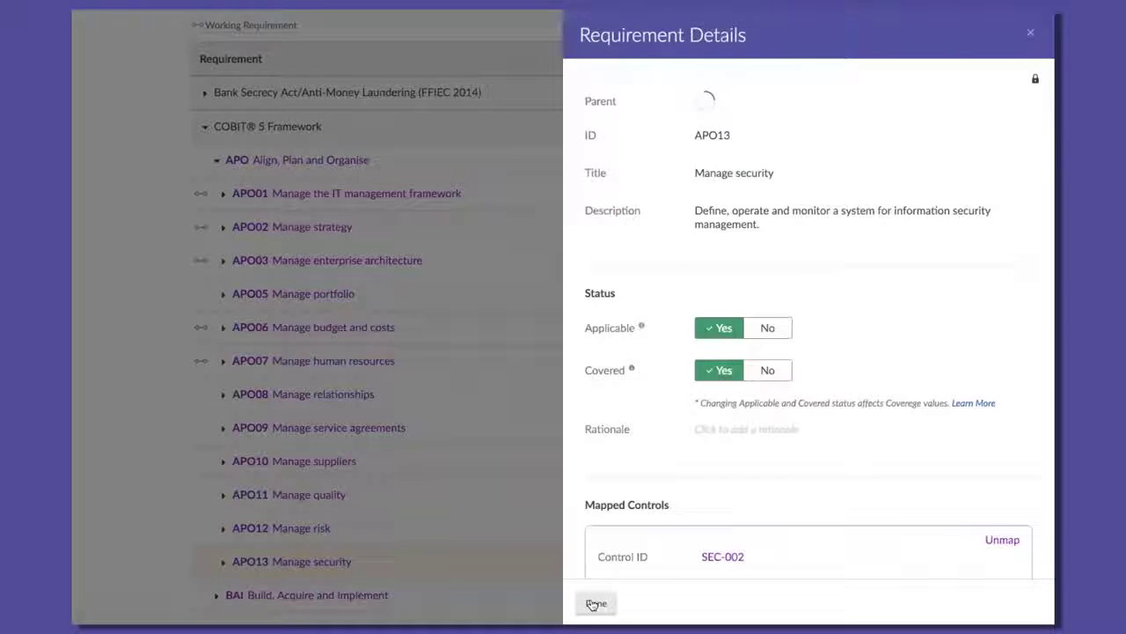
{"action": "scroll", "coordinate": [666, 483], "scroll_direction": "down", "scroll_amount": 3}
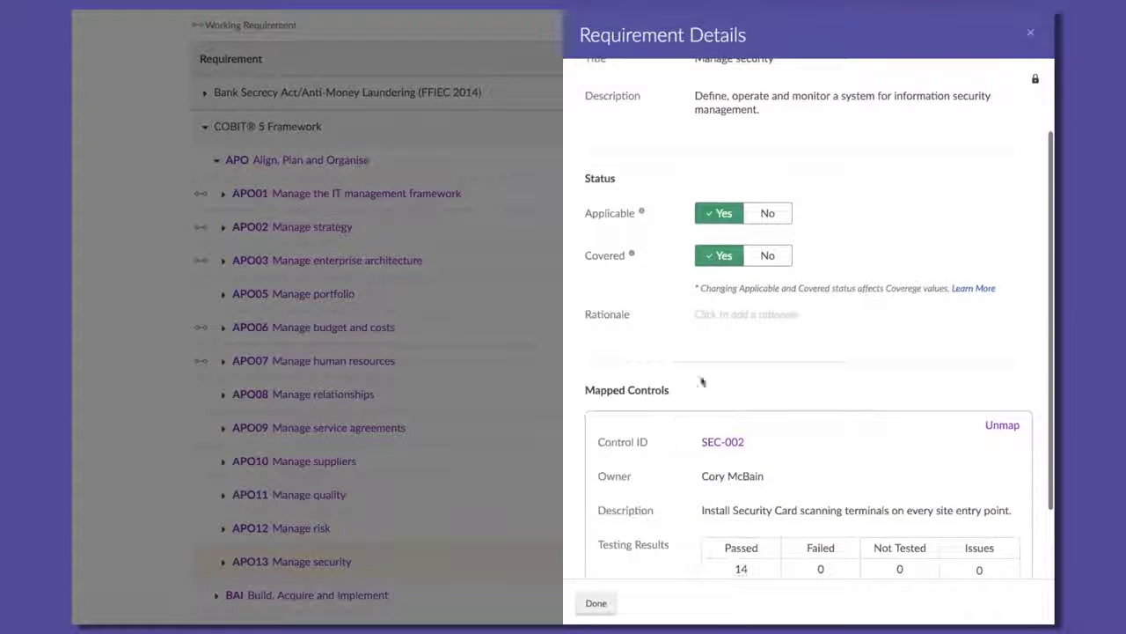
- Set the control weight of SEC-002 for requirement APO13 to 50%, close the details and collapse the COBIT 5 Framework
{"action": "scroll", "coordinate": [694, 390], "scroll_direction": "down", "scroll_amount": 1}
{"action": "scroll", "coordinate": [667, 383], "scroll_direction": "down", "scroll_amount": 1}
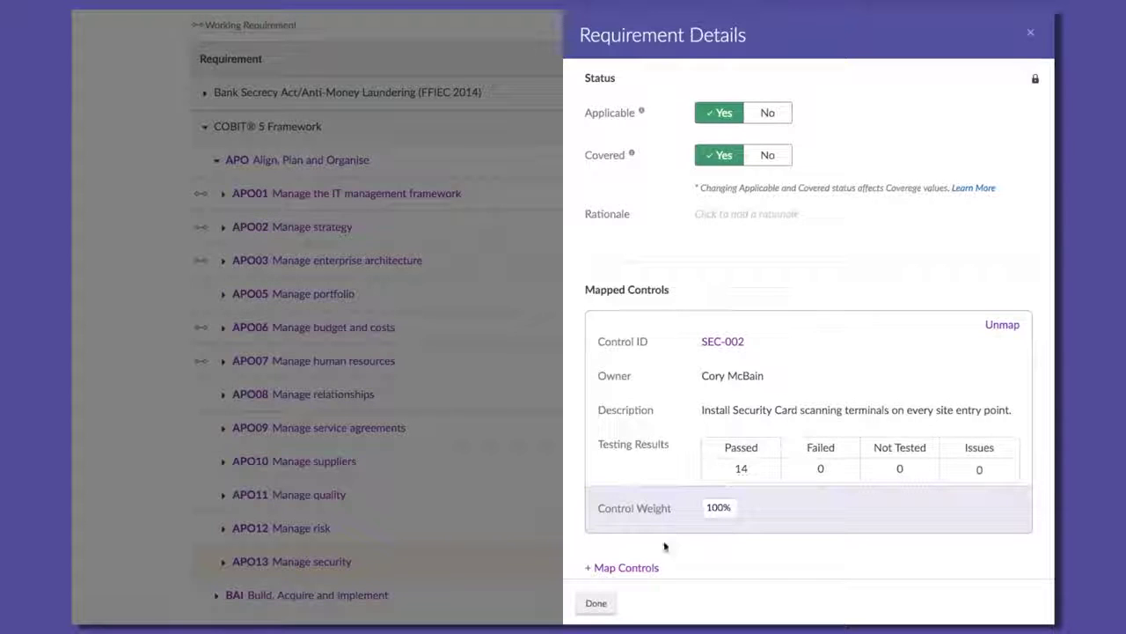
{"action": "mouse_move", "coordinate": [742, 470]}
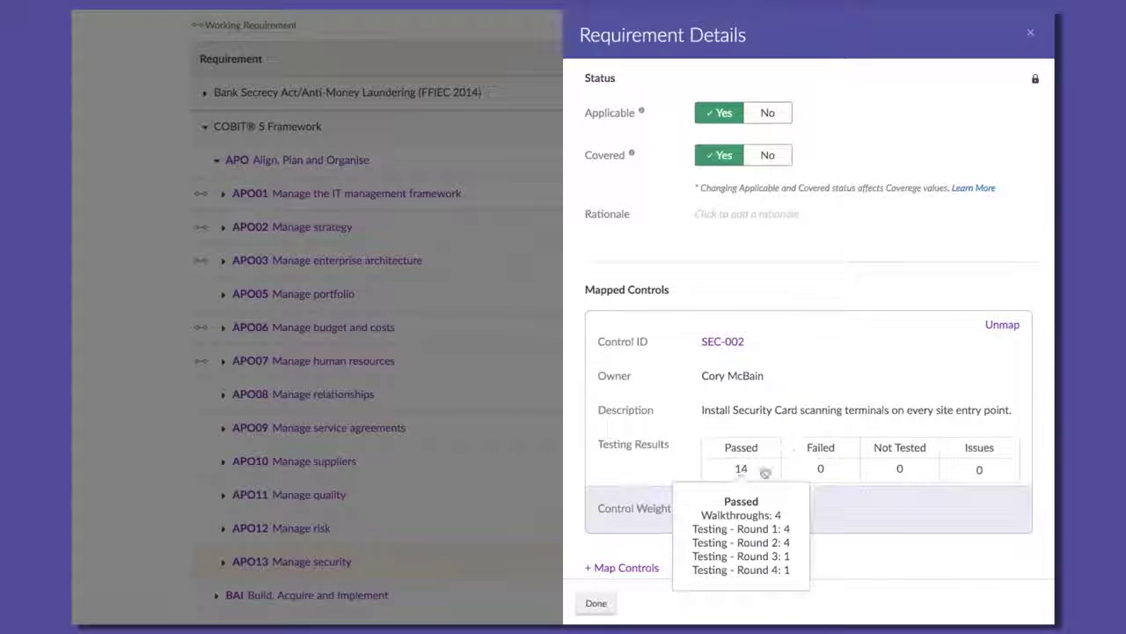
{"action": "scroll", "coordinate": [795, 451], "scroll_direction": "down", "scroll_amount": 1}
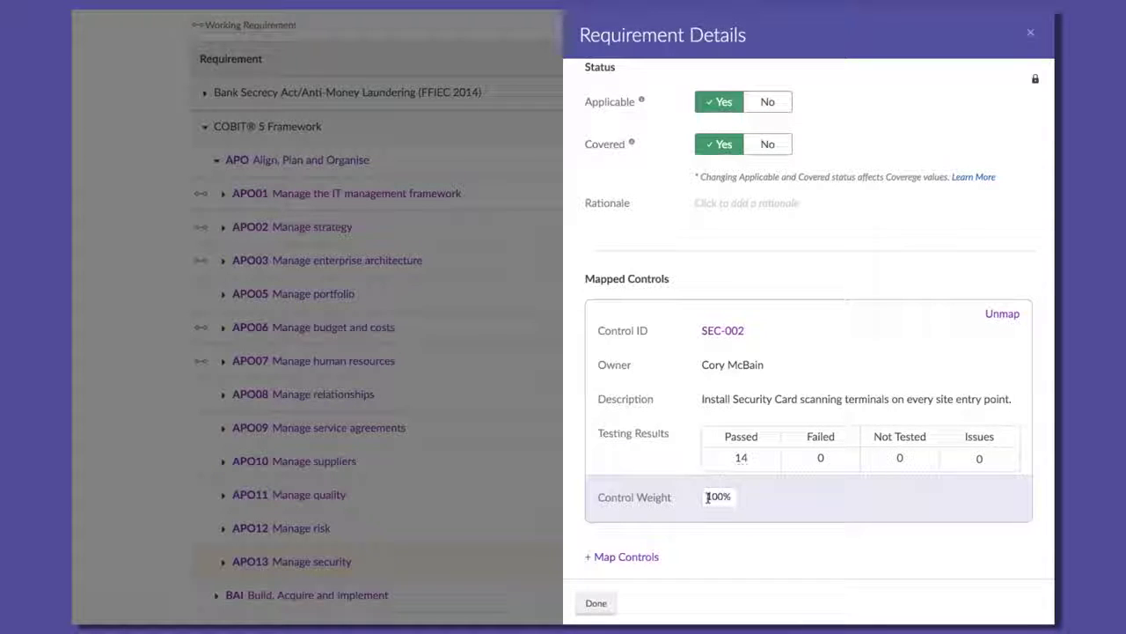
{"action": "left_click", "coordinate": [713, 496]}
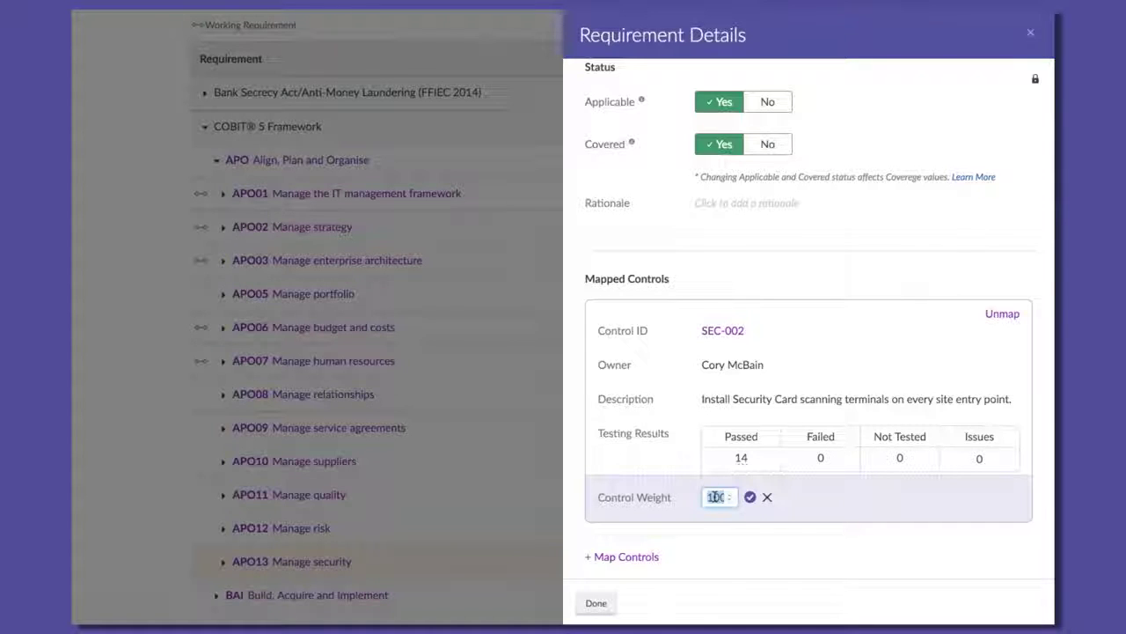
{"action": "type", "text": "50"}
{"action": "key", "text": "Return"}
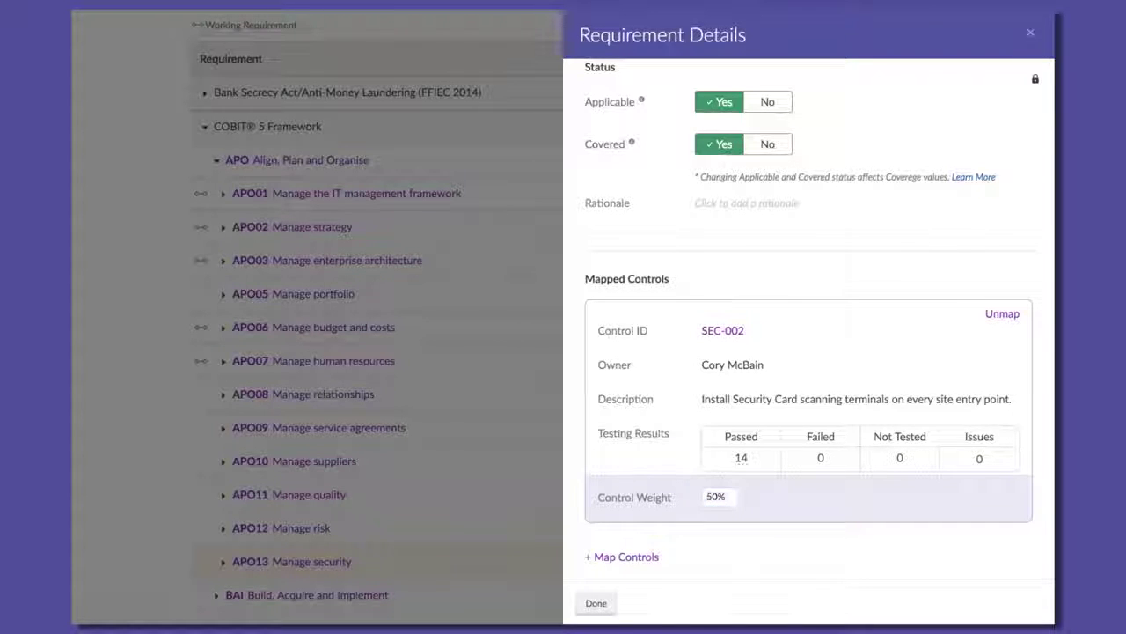
{"action": "left_click", "coordinate": [596, 603]}
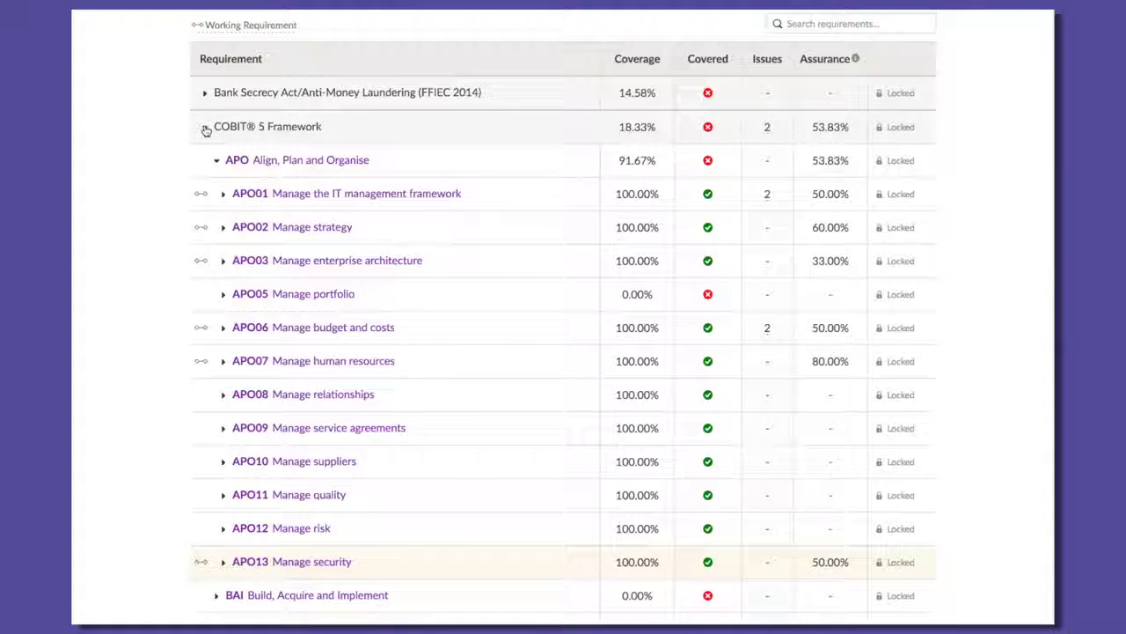
{"action": "left_click", "coordinate": [205, 128]}
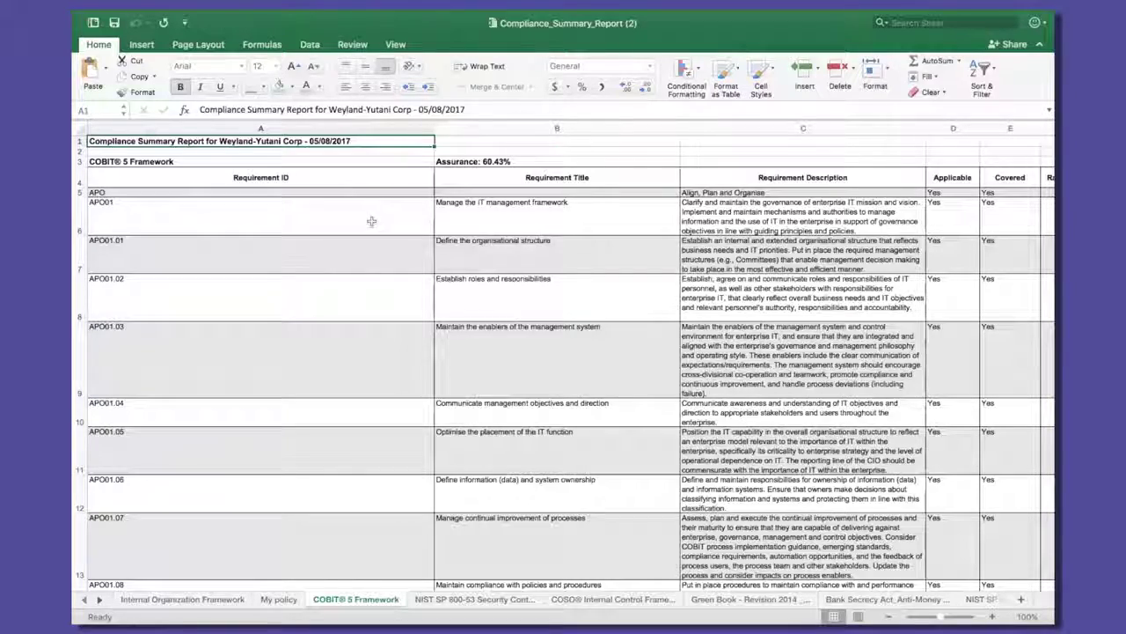
- Examine the requirement, applicability, coverage, control ID, open issues and assurance columns for the COBIT 5 Framework in the Compliance Summary Report
{"action": "scroll", "coordinate": [382, 239], "scroll_direction": "right", "scroll_amount": 4}
{"action": "scroll", "coordinate": [381, 239], "scroll_direction": "down", "scroll_amount": 1}
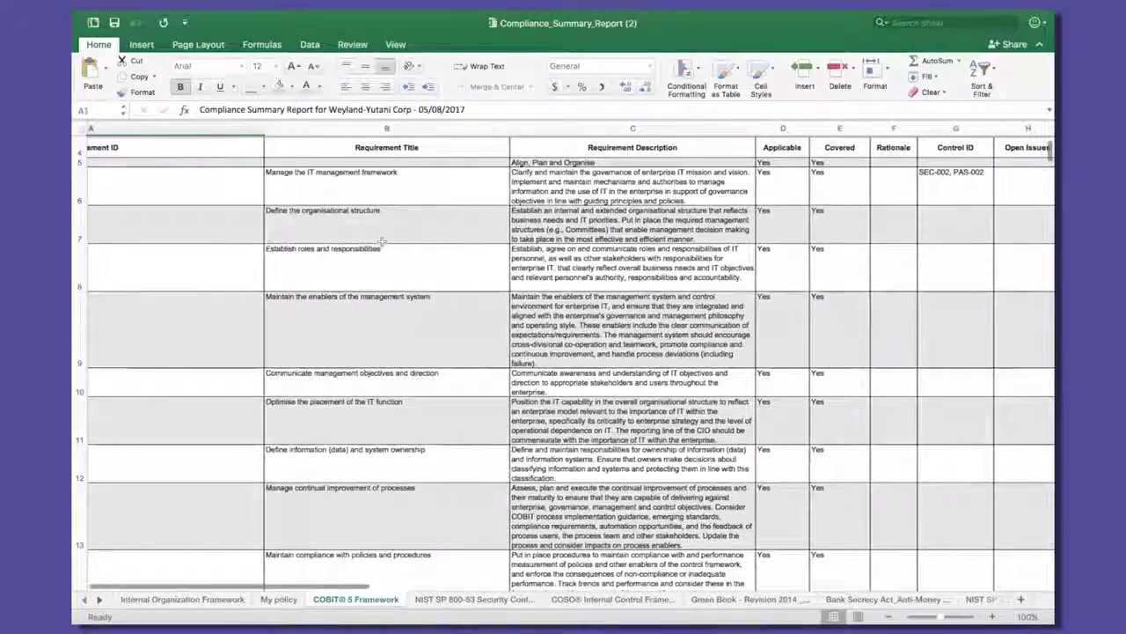
{"action": "scroll", "coordinate": [382, 240], "scroll_direction": "up", "scroll_amount": 1}
{"action": "scroll", "coordinate": [382, 240], "scroll_direction": "right", "scroll_amount": 4}
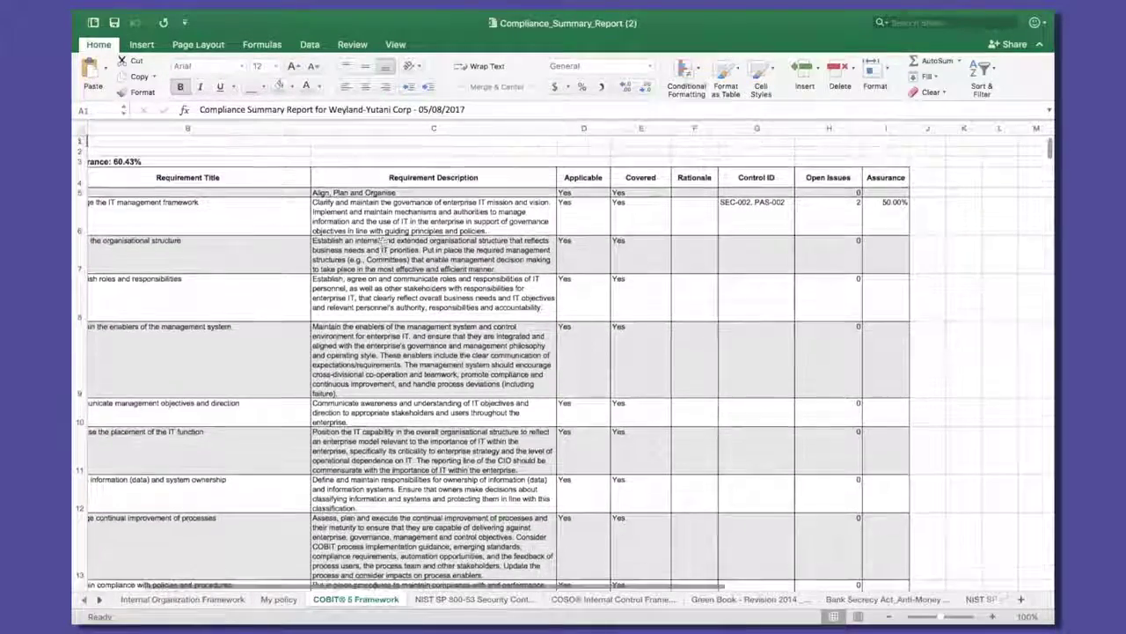
{"action": "scroll", "coordinate": [383, 239], "scroll_direction": "left", "scroll_amount": 5}
{"action": "scroll", "coordinate": [383, 239], "scroll_direction": "right", "scroll_amount": 4}
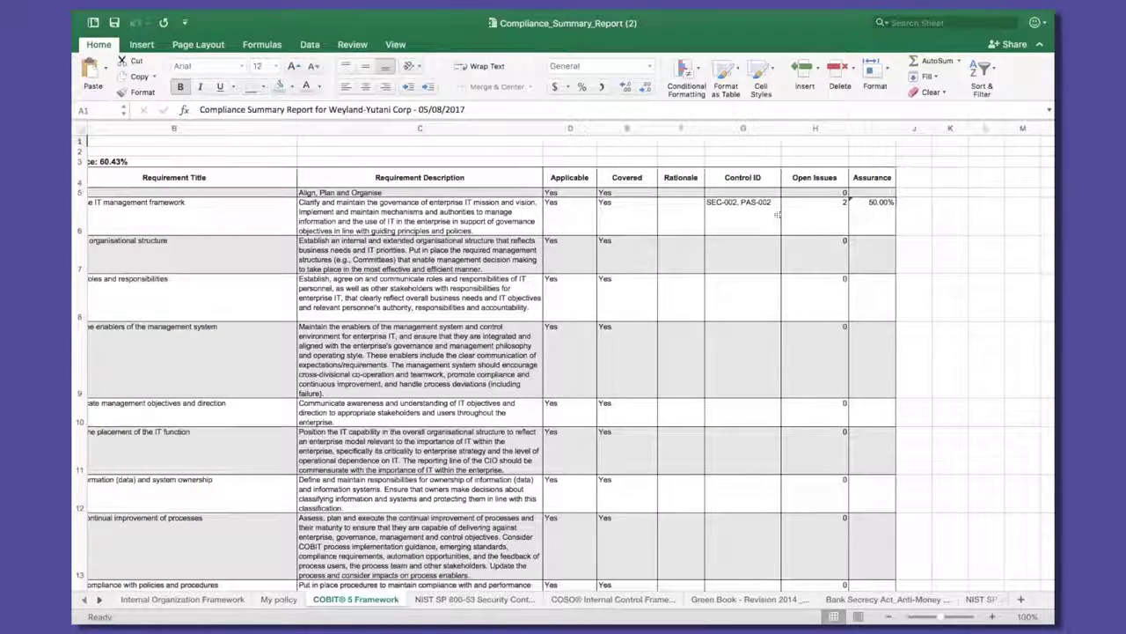
{"action": "scroll", "coordinate": [307, 254], "scroll_direction": "down", "scroll_amount": 1}
{"action": "scroll", "coordinate": [308, 254], "scroll_direction": "up", "scroll_amount": 1}
{"action": "scroll", "coordinate": [307, 253], "scroll_direction": "left", "scroll_amount": 5}
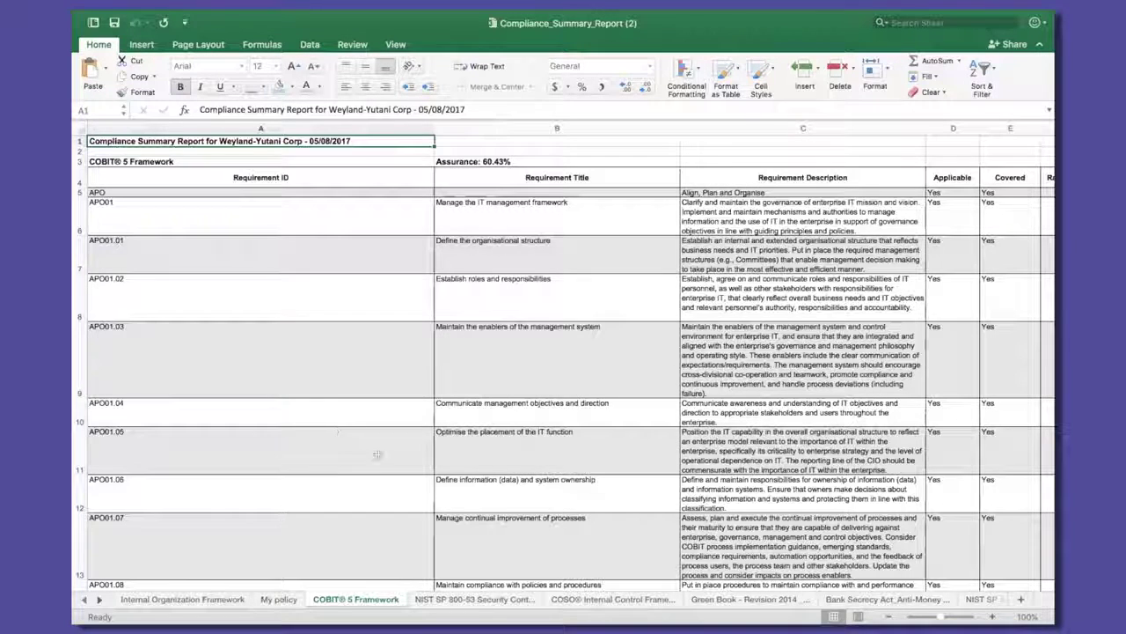
- Look through the report's NIST SP 800-53 Security Controls, COSO and Green Book sheets and return to the COBIT 5 Framework sheet
{"action": "left_click", "coordinate": [463, 602]}
{"action": "left_click", "coordinate": [580, 602]}
{"action": "left_click", "coordinate": [731, 602]}
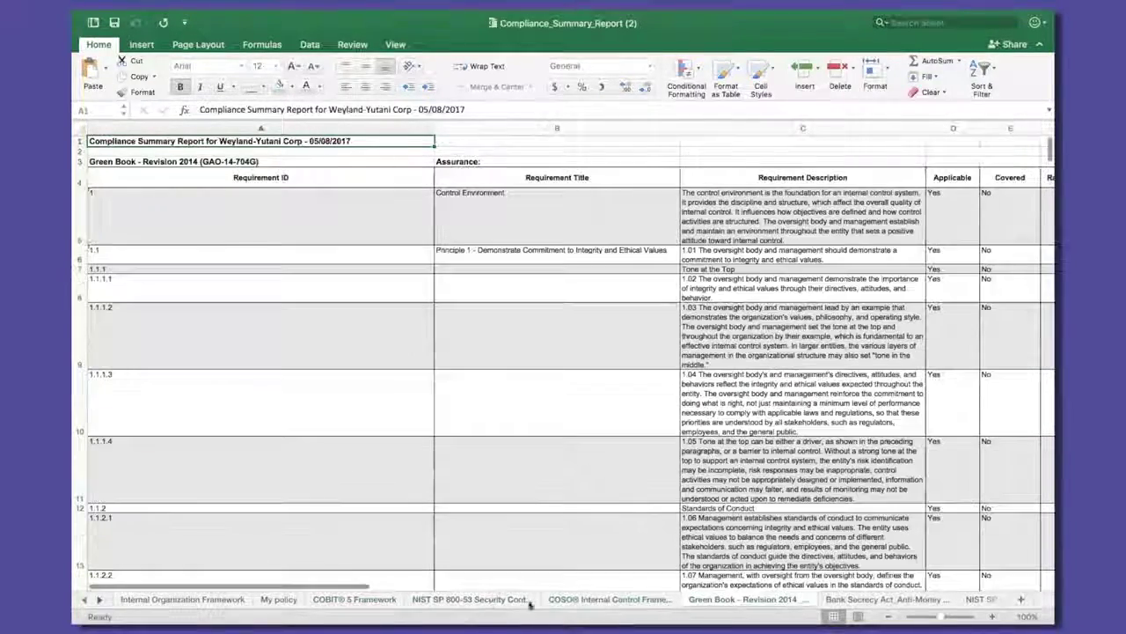
{"action": "left_click", "coordinate": [463, 602]}
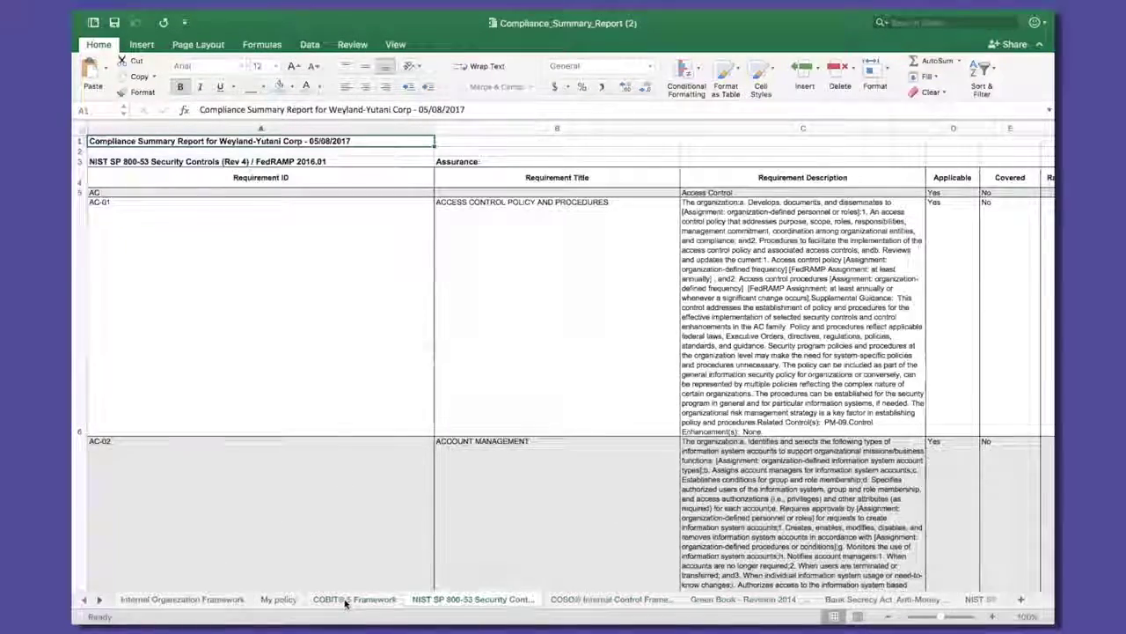
{"action": "left_click", "coordinate": [354, 602]}
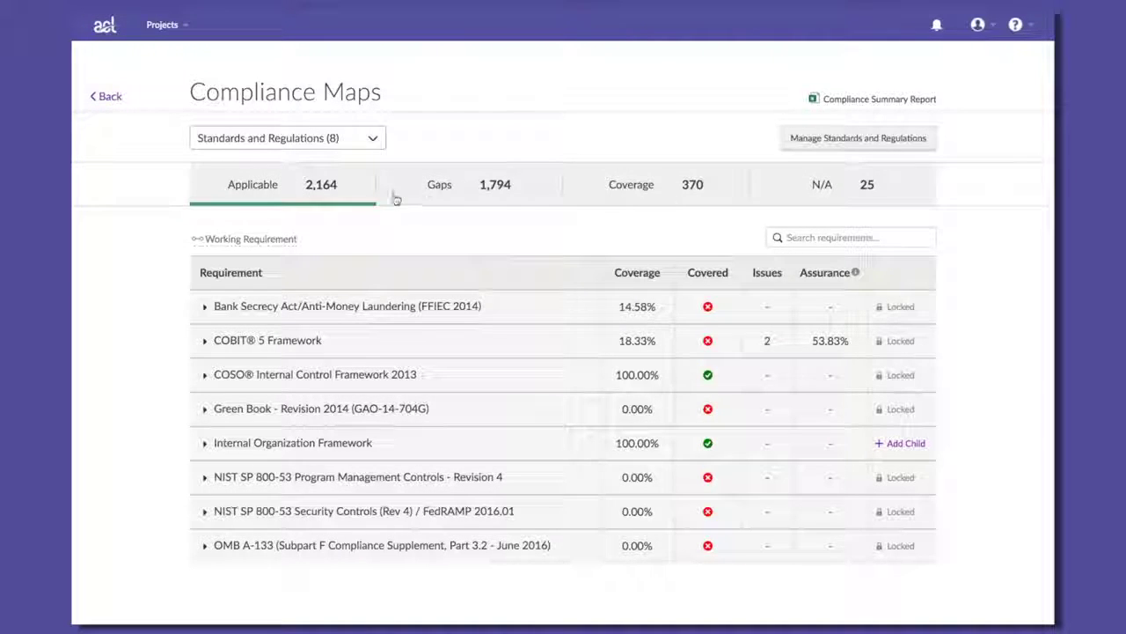
- Filter the Compliance Maps standards and regulations to show only the COBIT 5 Framework
{"action": "left_click", "coordinate": [300, 143]}
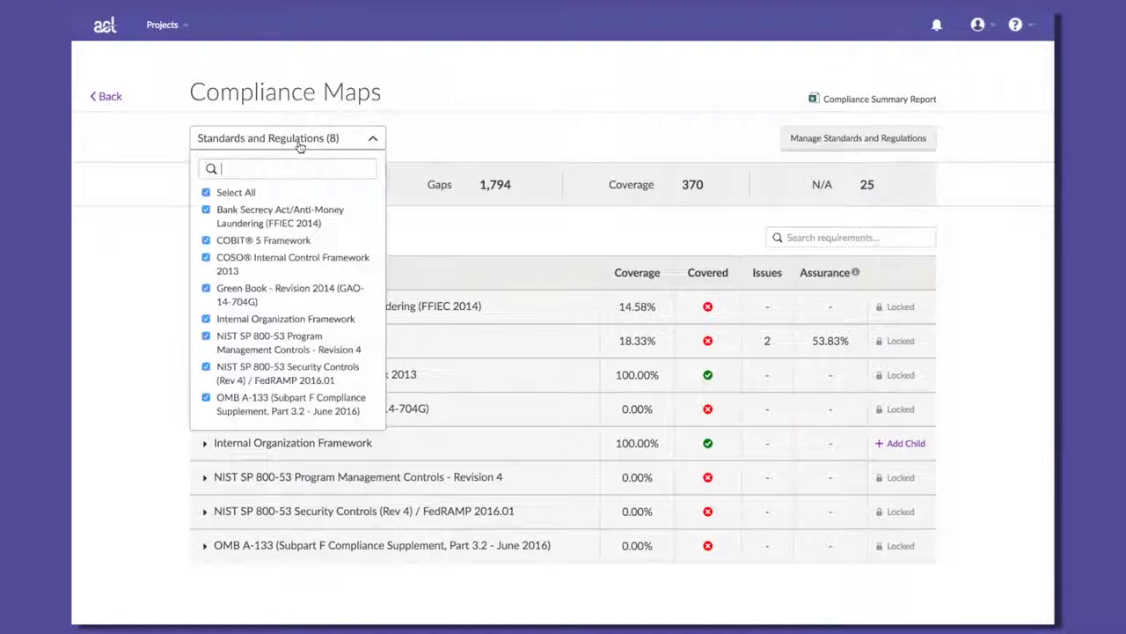
{"action": "left_click", "coordinate": [207, 193]}
{"action": "left_click", "coordinate": [206, 210]}
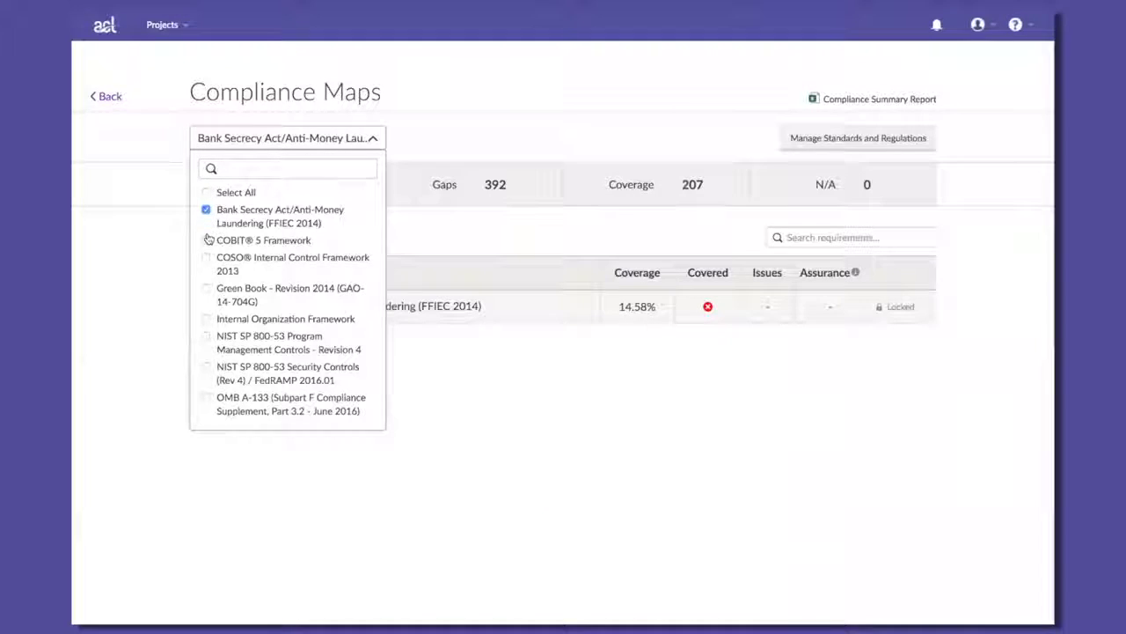
{"action": "left_click", "coordinate": [206, 240]}
{"action": "left_click", "coordinate": [206, 209]}
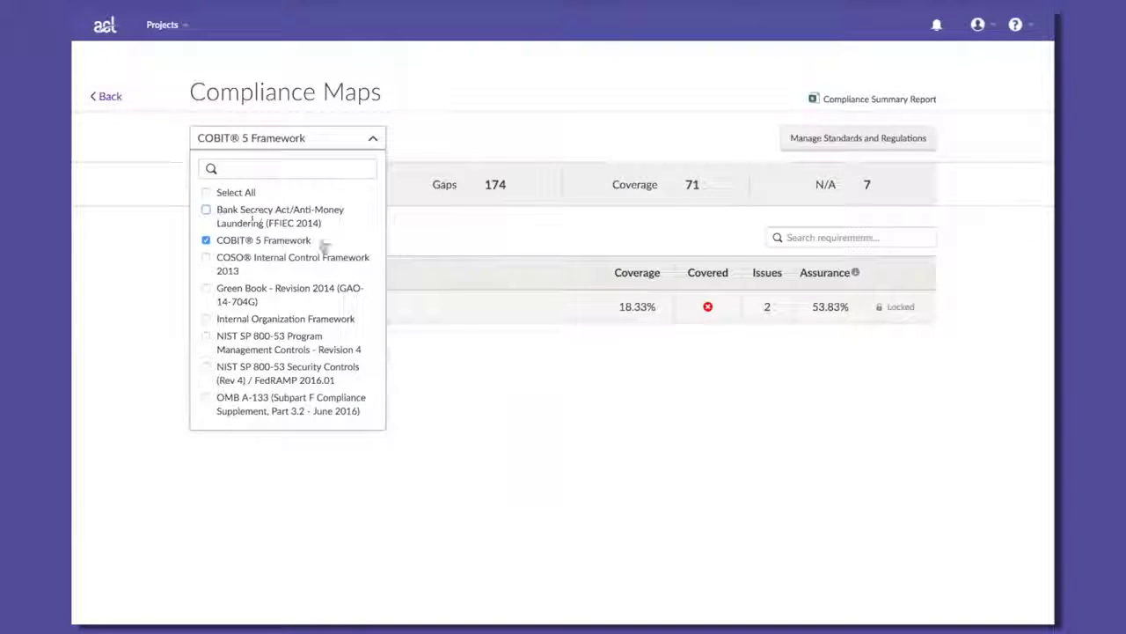
{"action": "left_click", "coordinate": [493, 239]}
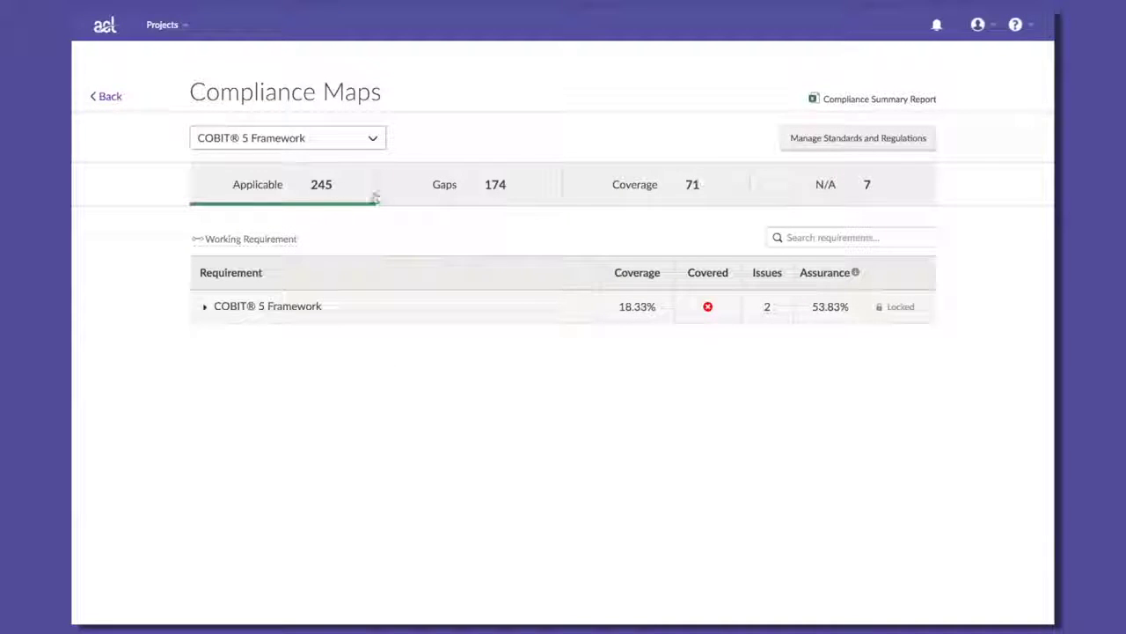
- Restore all standards and regulations in Compliance Maps, view the N/A requirements and return to the Applicable ones
{"action": "left_click", "coordinate": [281, 139]}
{"action": "left_click", "coordinate": [205, 192]}
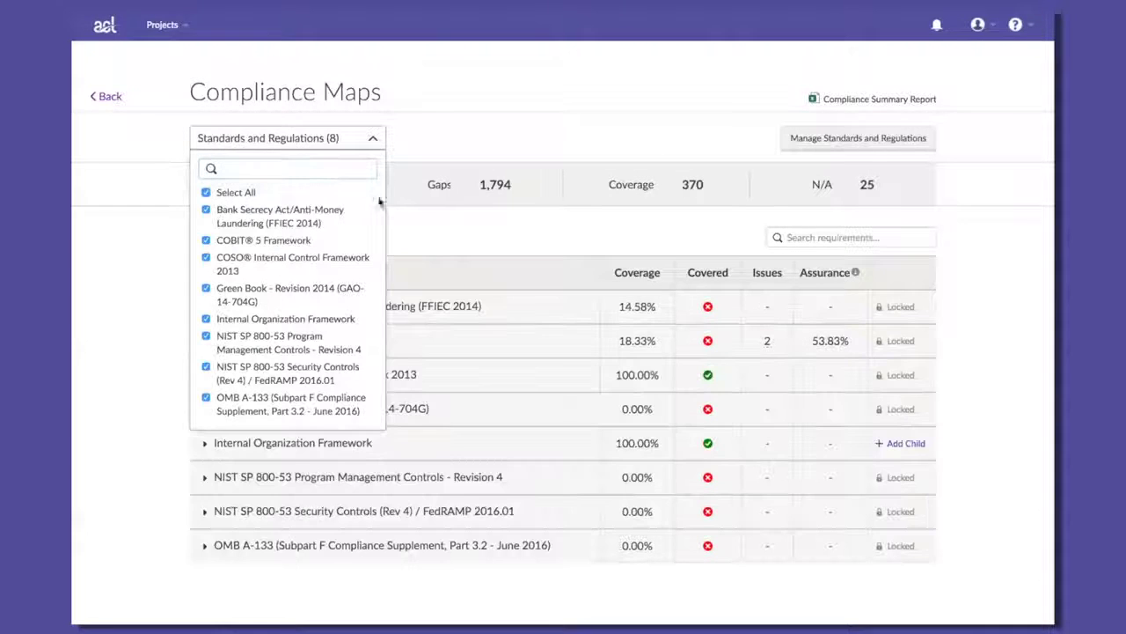
{"action": "left_click", "coordinate": [460, 231]}
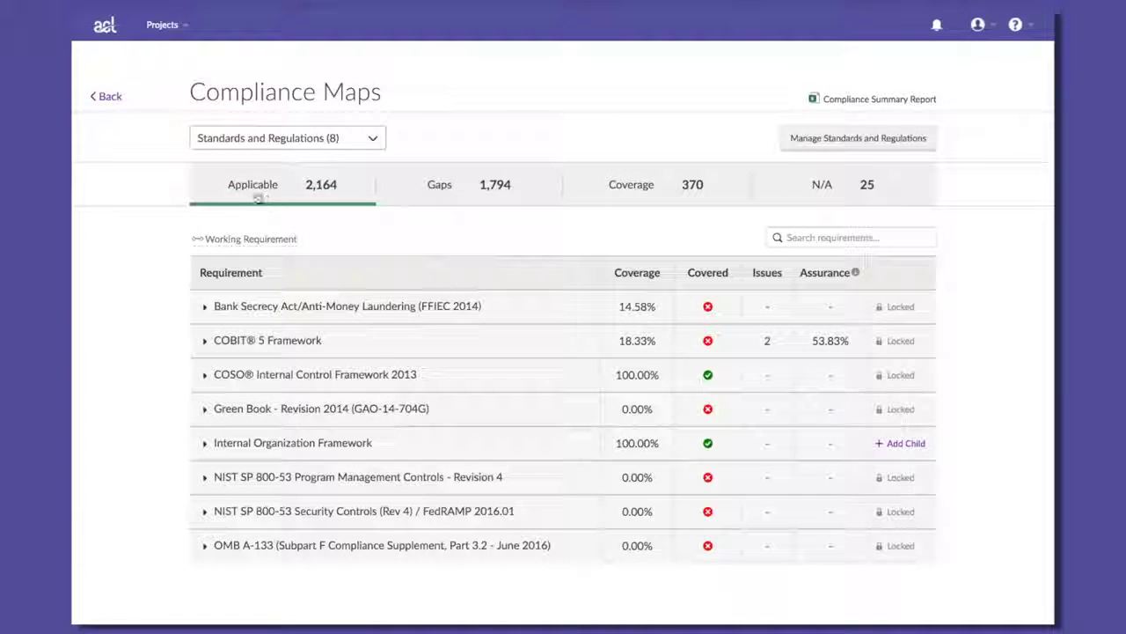
{"action": "left_click", "coordinate": [822, 186]}
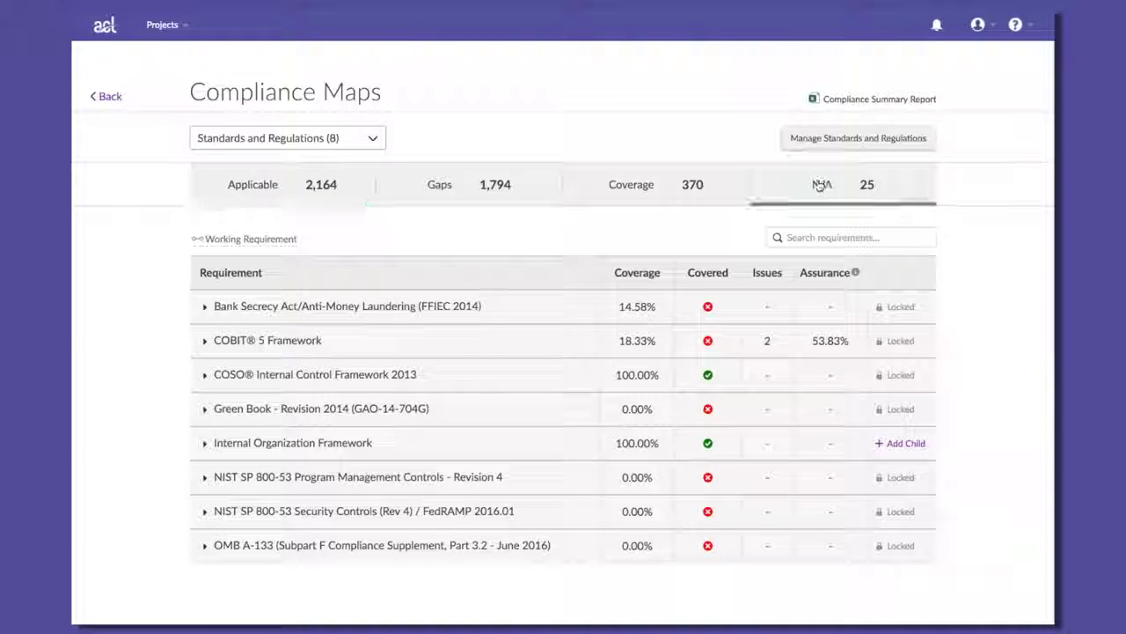
{"action": "left_click", "coordinate": [251, 186]}
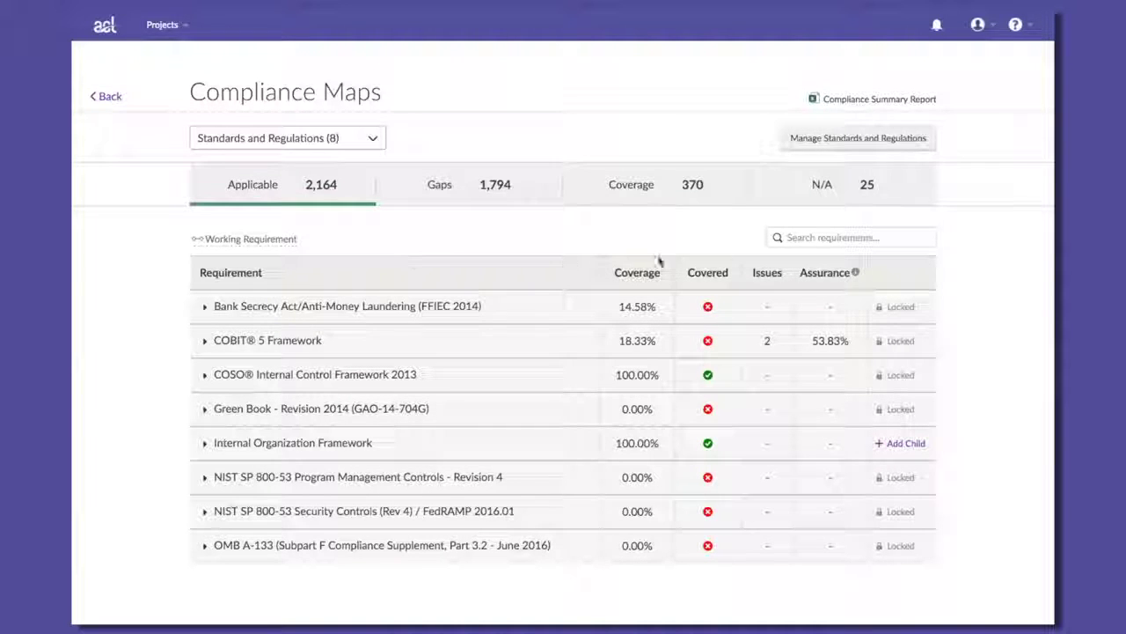
- Search the applicable requirements for "Manage" and look through the matches under the Bank Secrecy Act/Anti-Money Laundering standard
{"action": "left_click", "coordinate": [813, 236]}
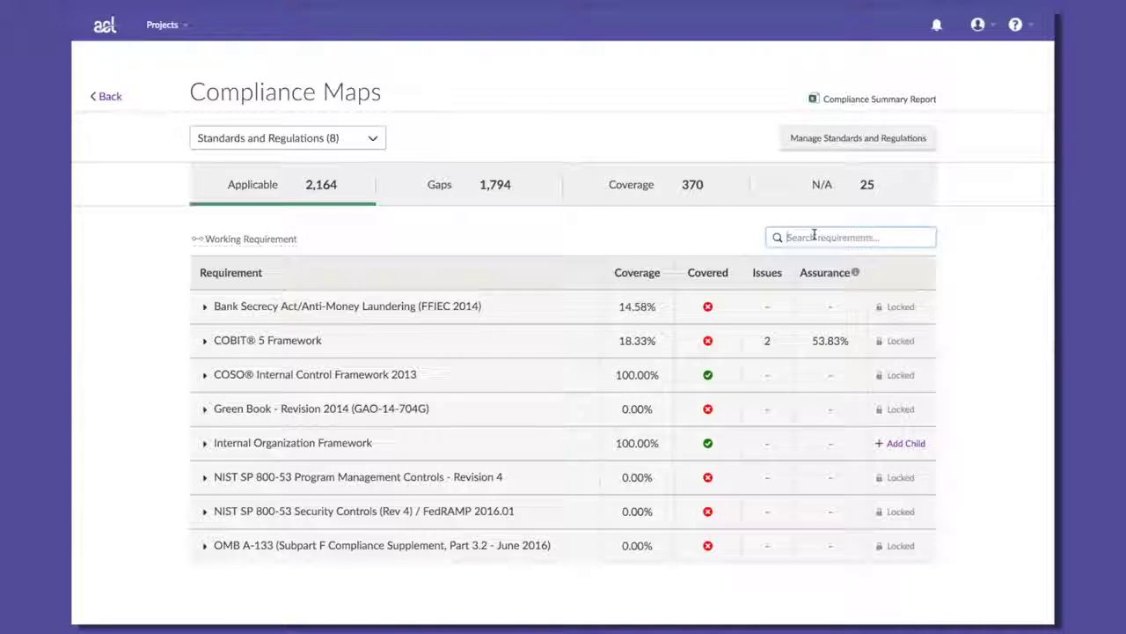
{"action": "type", "text": "Manage"}
{"action": "key", "text": "Return"}
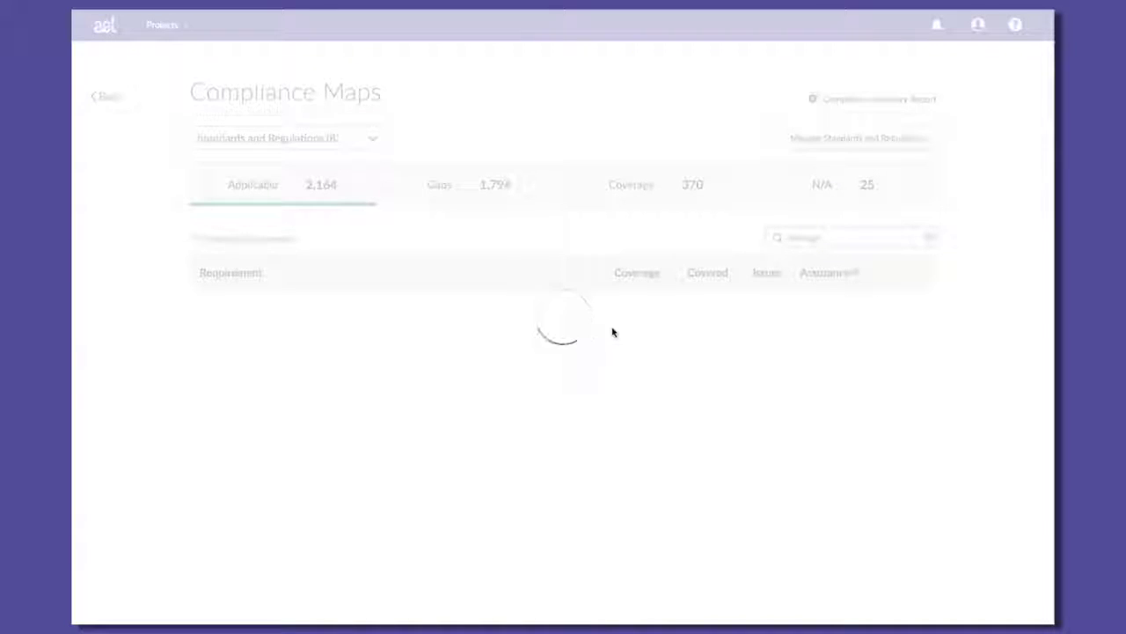
{"action": "scroll", "coordinate": [396, 475], "scroll_direction": "down", "scroll_amount": 1}
{"action": "scroll", "coordinate": [406, 506], "scroll_direction": "down", "scroll_amount": 3}
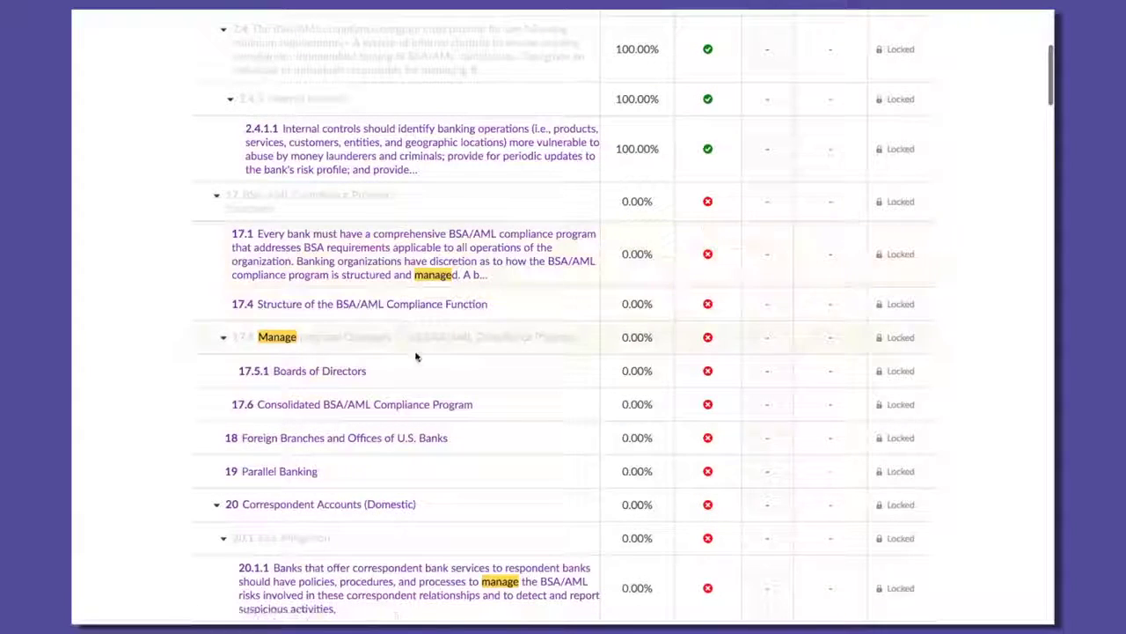
{"action": "scroll", "coordinate": [417, 356], "scroll_direction": "down", "scroll_amount": 1}
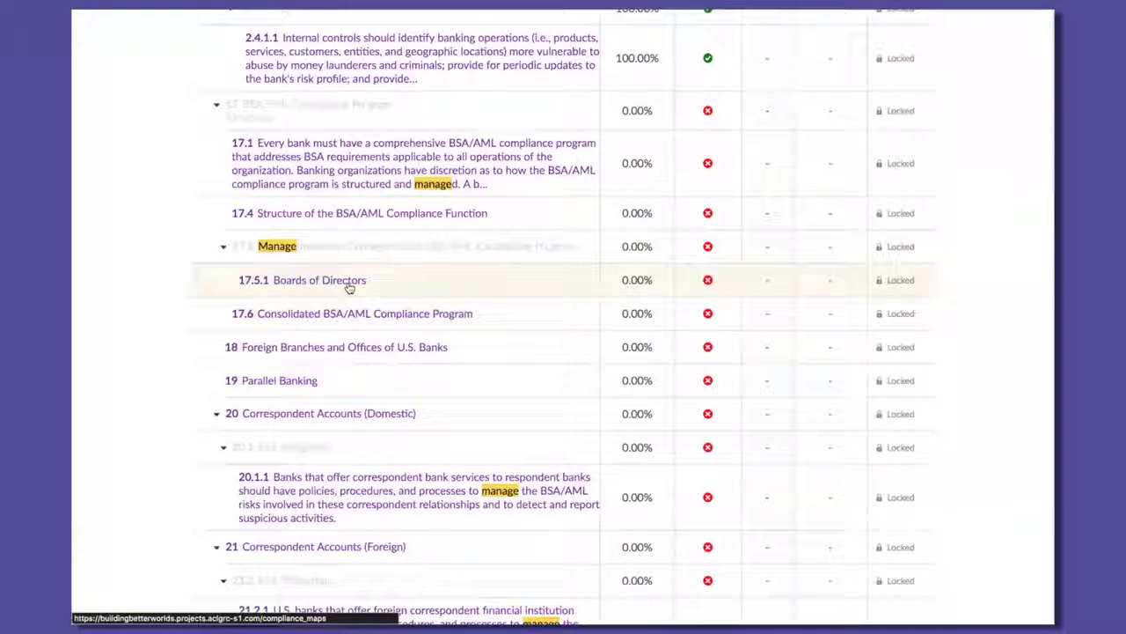
- Review the details of requirement 17.6 Consolidated BSA/AML Compliance Program, close them and clear the requirement search
{"action": "left_click", "coordinate": [349, 314]}
{"action": "scroll", "coordinate": [694, 347], "scroll_direction": "down", "scroll_amount": 4}
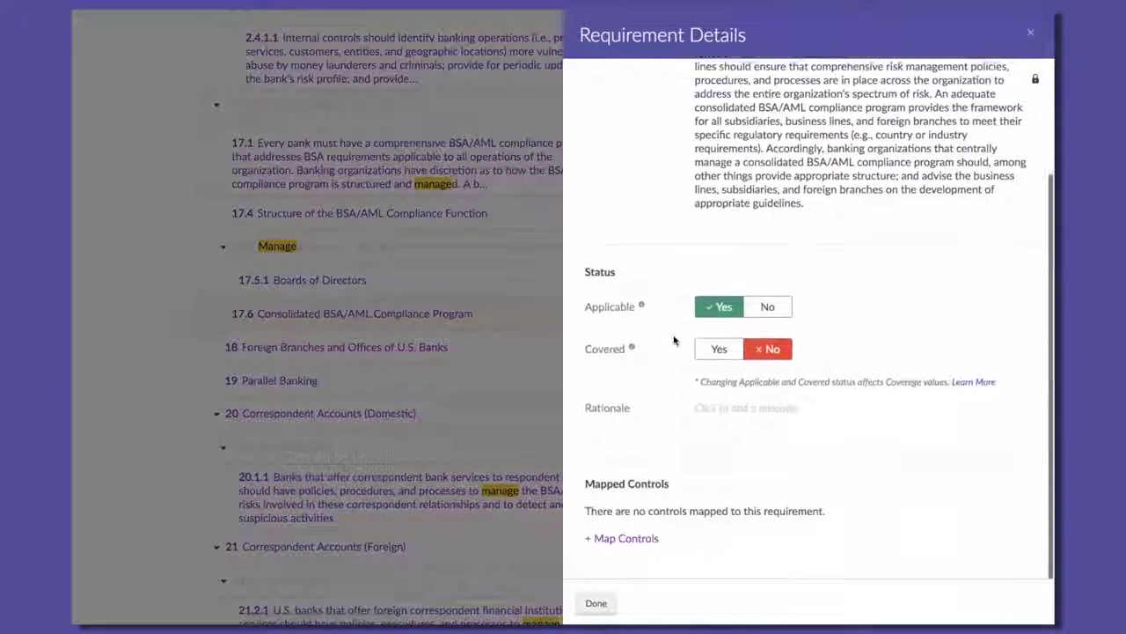
{"action": "left_click", "coordinate": [595, 602]}
{"action": "scroll", "coordinate": [930, 244], "scroll_direction": "up", "scroll_amount": 5}
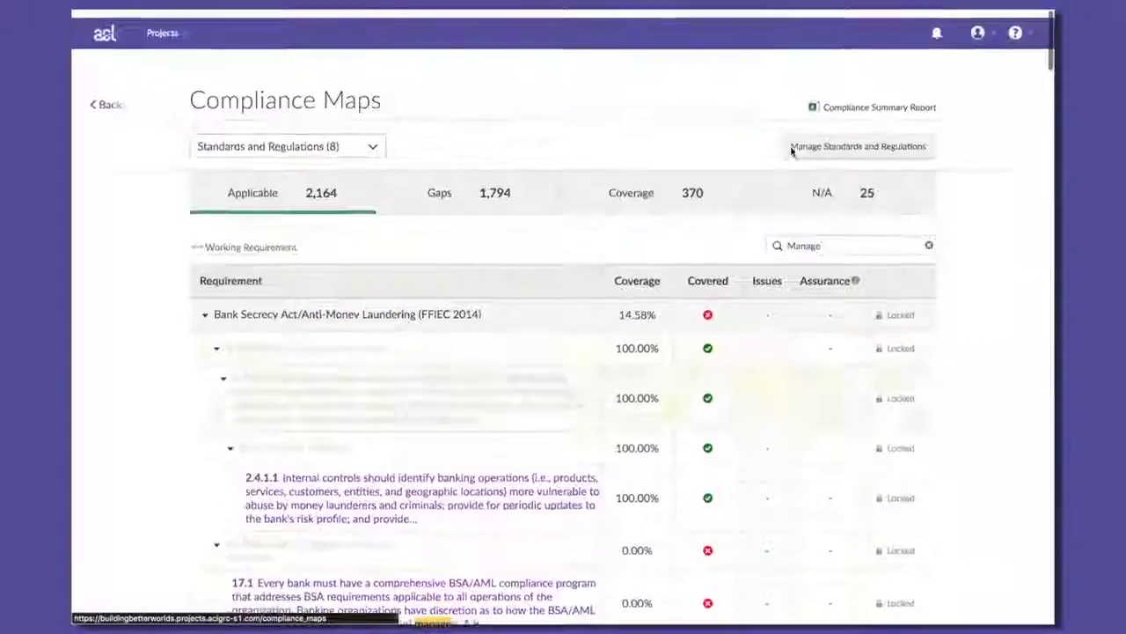
{"action": "left_click", "coordinate": [929, 240]}
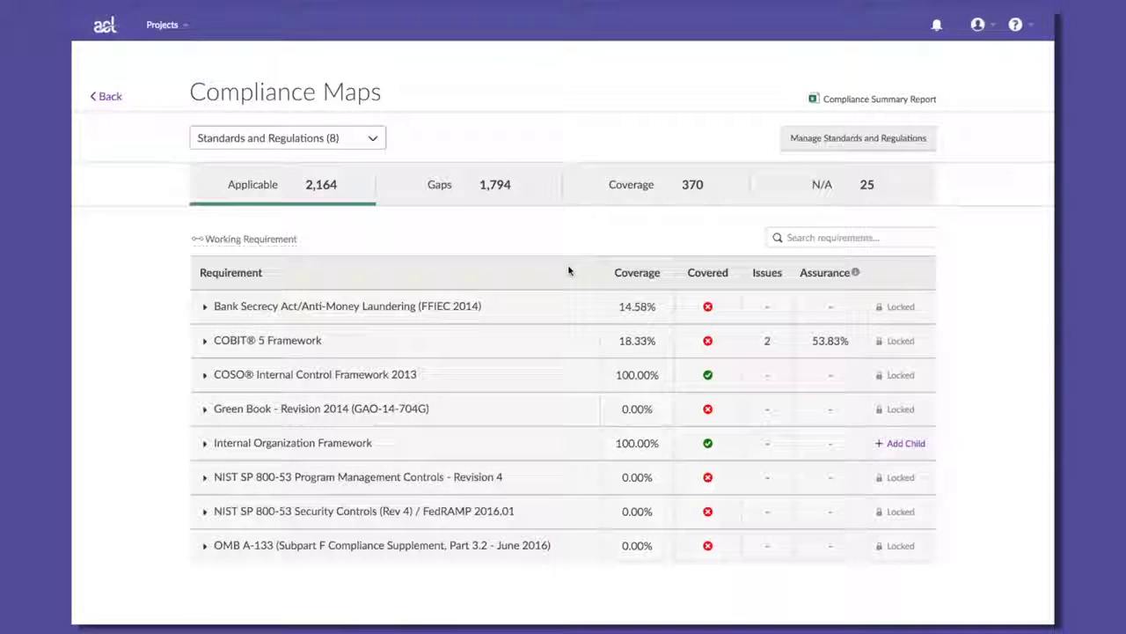